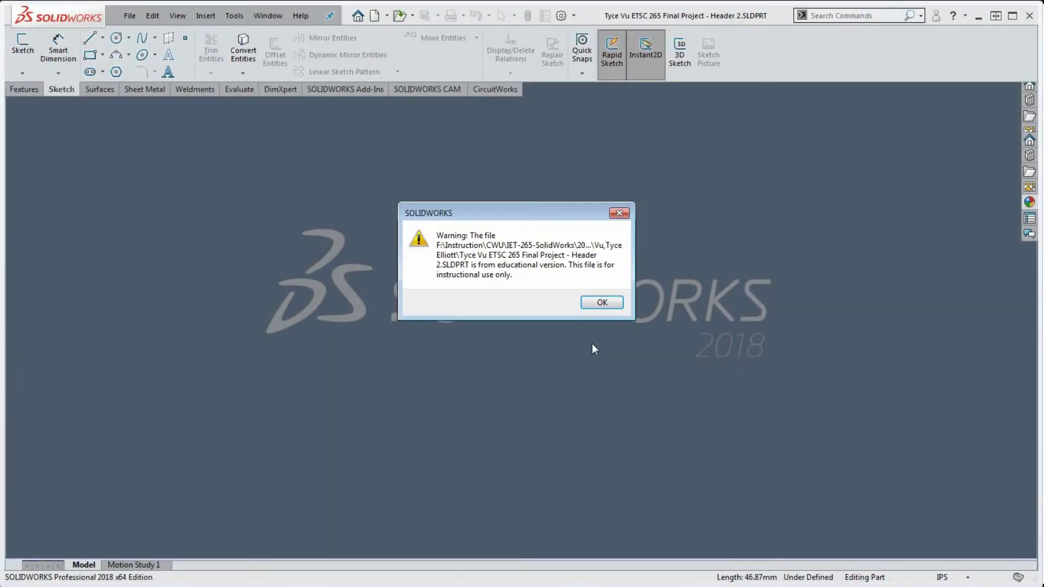
Step: Dismiss the warning to load Header 2.SLDPRT and orbit around the manifold to inspect it
left_click(602, 302)
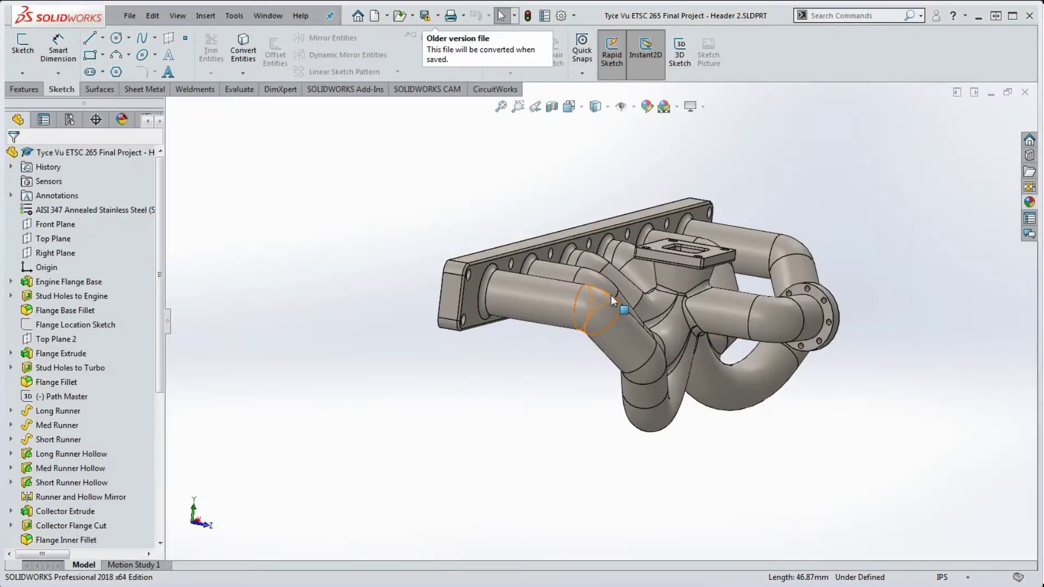
middle_click_drag(599, 367, 669, 363)
middle_click_drag(725, 402, 665, 399)
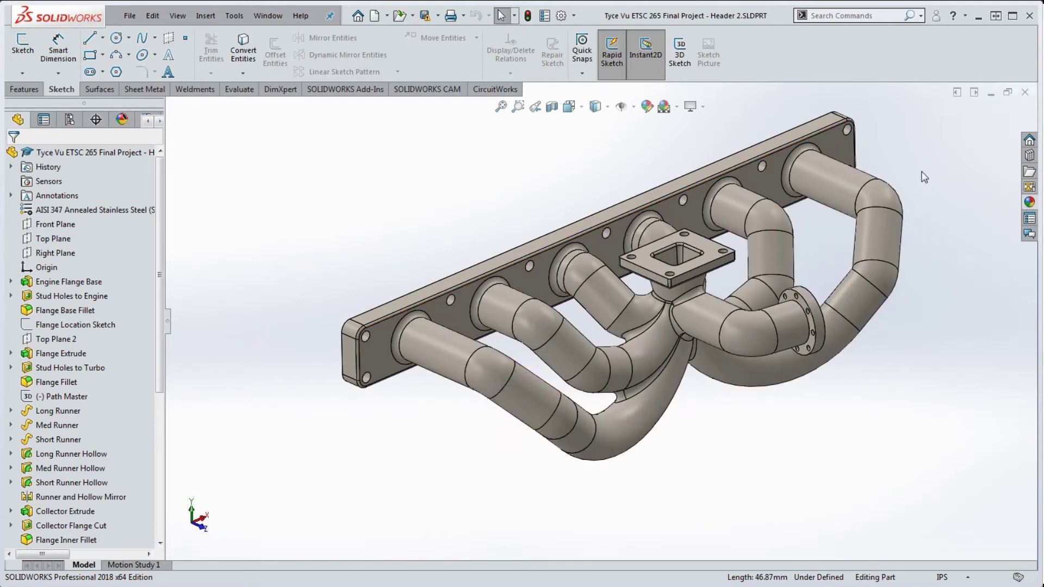
middle_click_drag(698, 394, 697, 387)
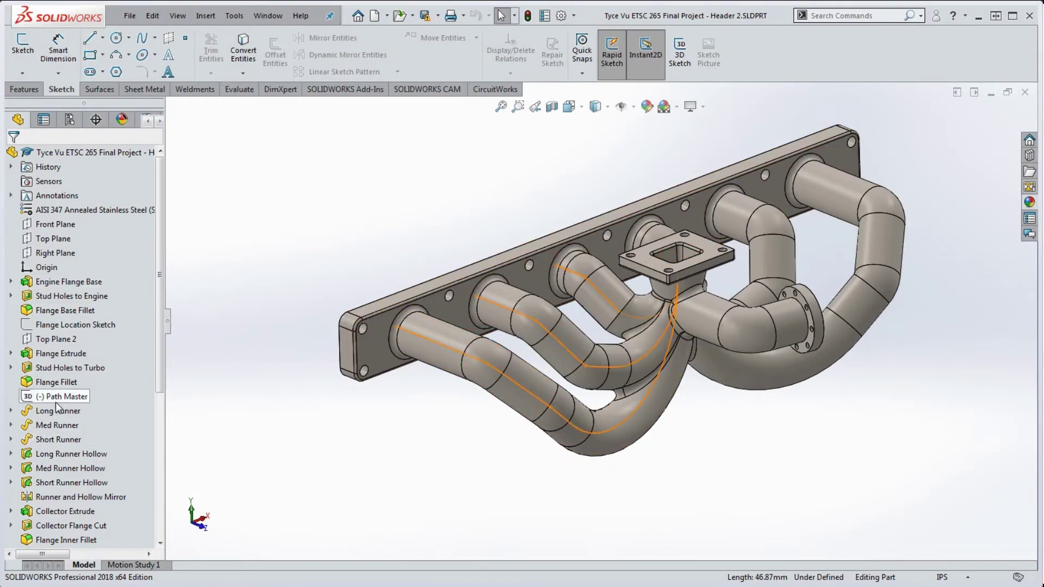
mouse_move(56, 402)
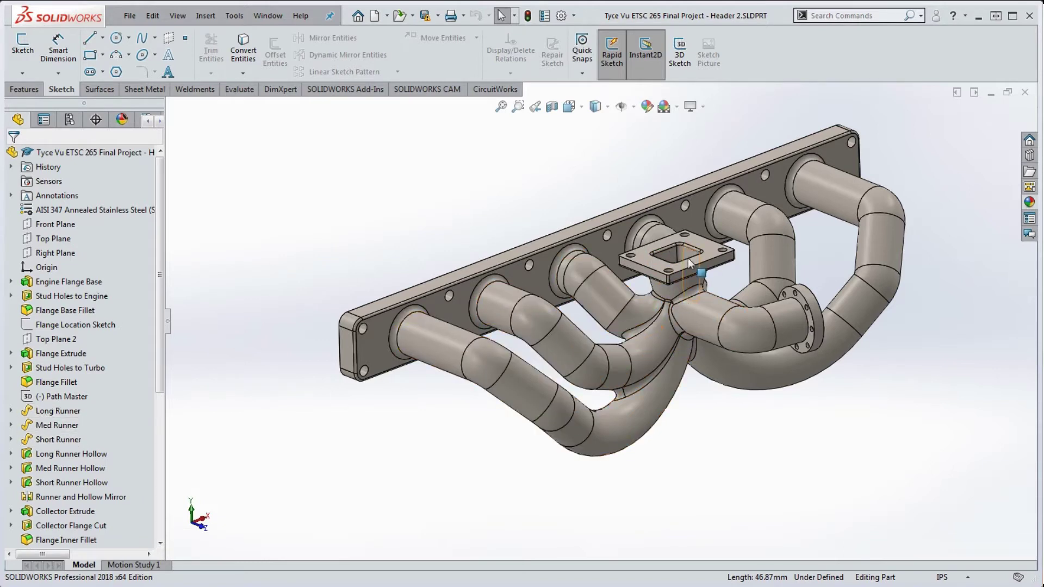
Step: Edit the Path Master 3D sketch and orbit around its runner paths
right_click(64, 401)
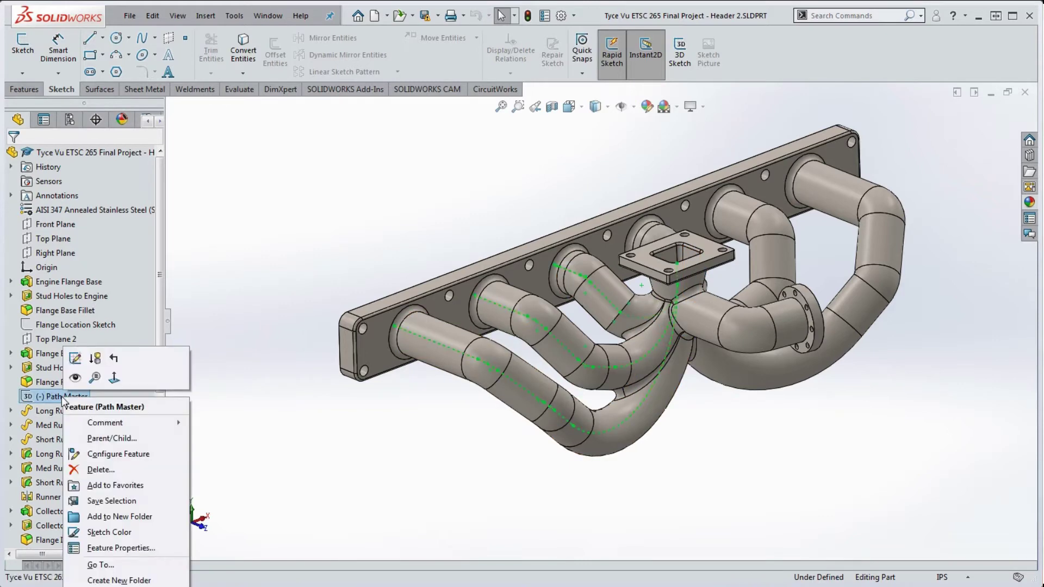
left_click(72, 367)
mouse_move(487, 446)
middle_mouse_down()
mouse_move(538, 482)
mouse_move(535, 459)
mouse_move(564, 473)
middle_mouse_up()
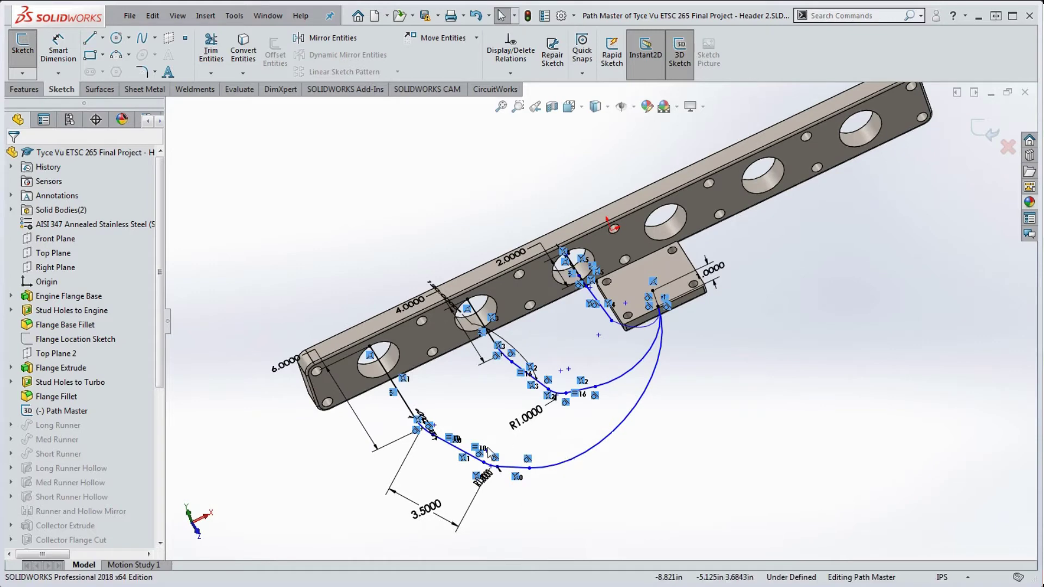
scroll(479, 447, "down", 4)
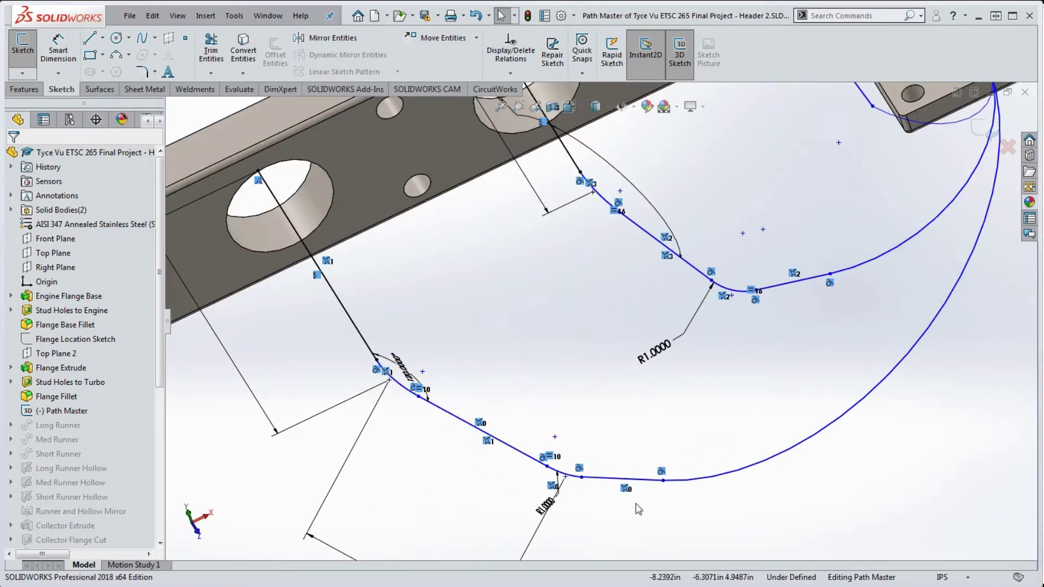
scroll(637, 508, "up", 3)
mouse_move(641, 502)
middle_mouse_down()
mouse_move(692, 442)
mouse_move(670, 455)
middle_mouse_up()
Step: Drag the lower runner path's endpoint to reshape its curve, then re-orient the view
left_click_drag(602, 403, 604, 418)
mouse_move(447, 339)
left_mouse_down()
mouse_move(512, 415)
mouse_move(481, 352)
left_mouse_up()
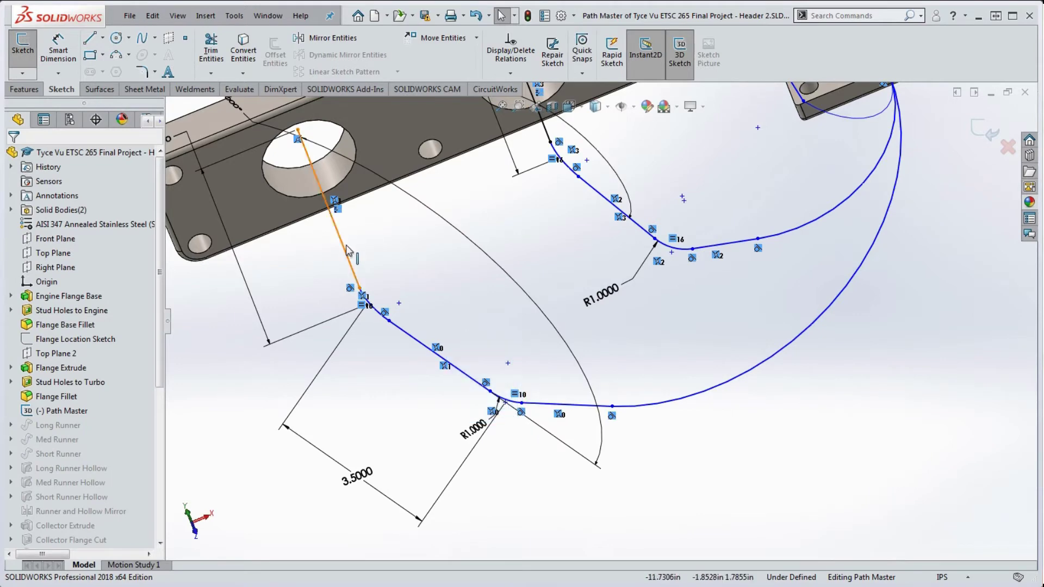
scroll(652, 356, "up", 3)
middle_click_drag(811, 201, 779, 174)
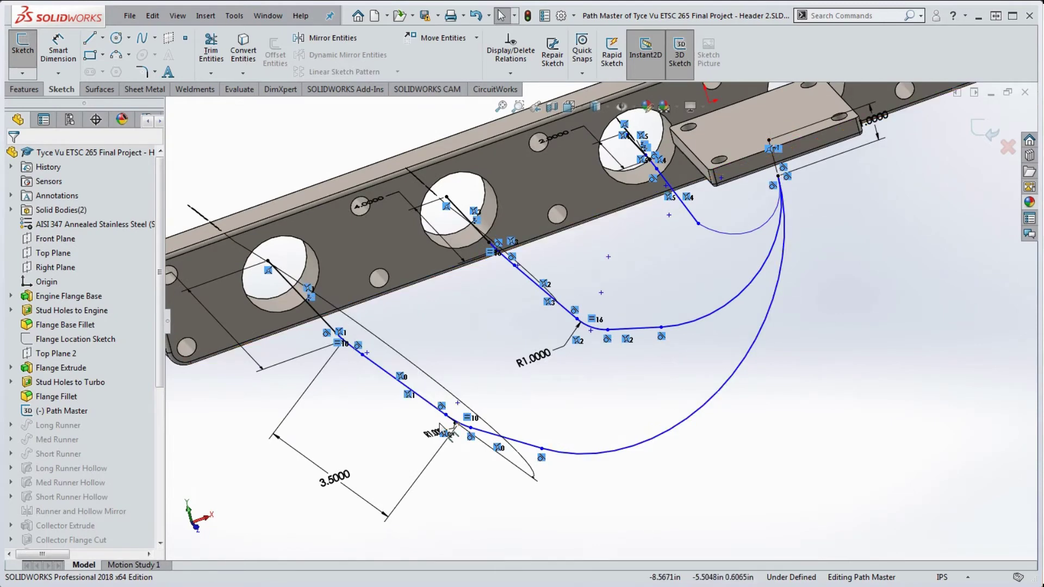
mouse_move(442, 426)
middle_mouse_down()
mouse_move(403, 366)
mouse_move(337, 359)
middle_mouse_up()
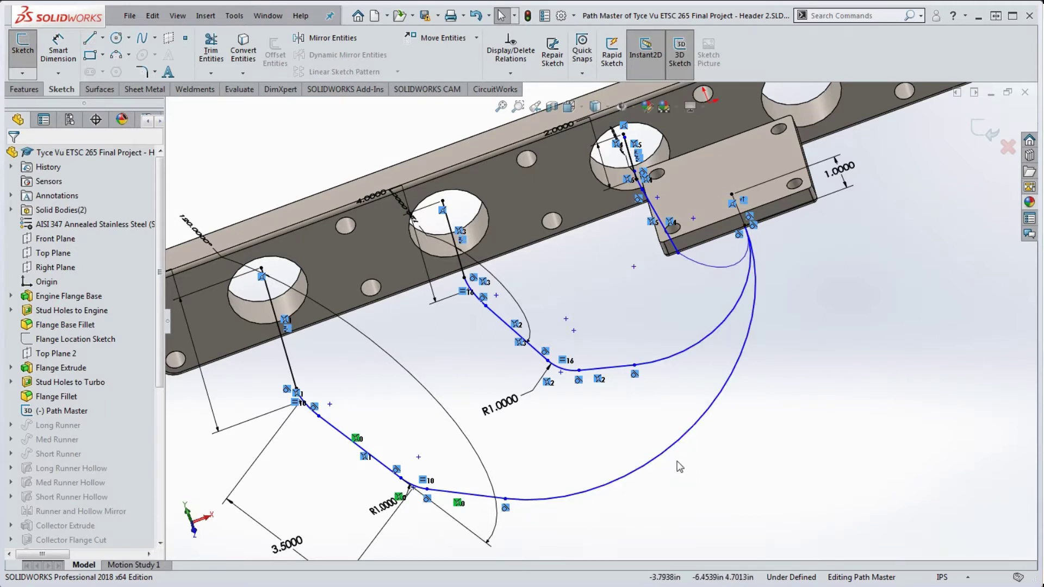
Step: Delete the two corner fillet arcs on the lower-left runner path
mouse_move(251, 364)
left_mouse_down()
mouse_move(290, 426)
mouse_move(355, 458)
left_mouse_up()
key("Delete")
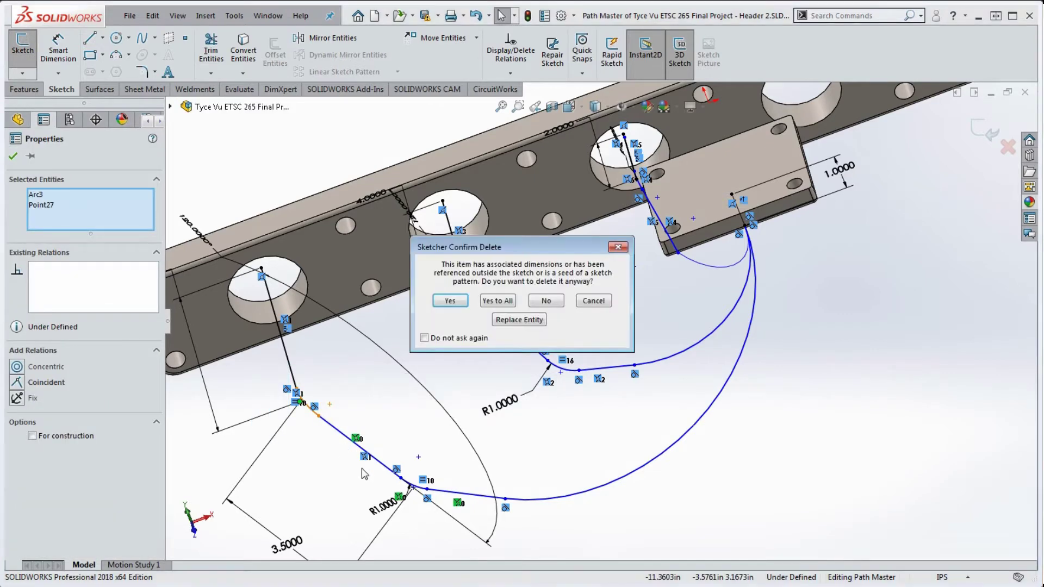
left_click(450, 301)
left_click_drag(378, 419, 447, 528)
key("Delete")
left_click(450, 301)
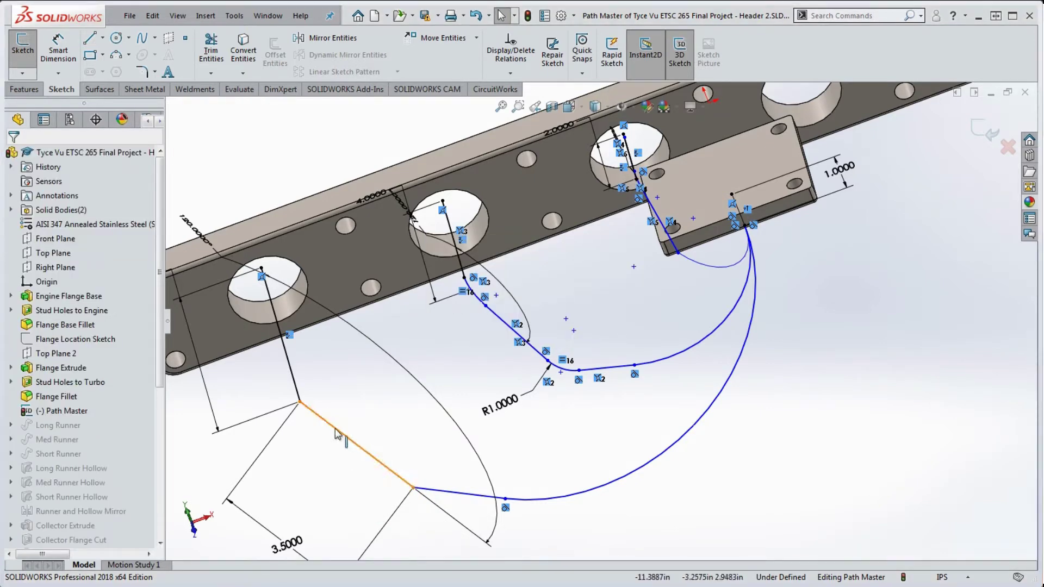
Step: Move the 120° angle dimension lower and delete the short segment joining the corner to the curve
mouse_move(342, 390)
middle_mouse_down()
mouse_move(367, 393)
mouse_move(348, 375)
middle_mouse_up()
left_click_drag(292, 372, 294, 383)
left_click(413, 428)
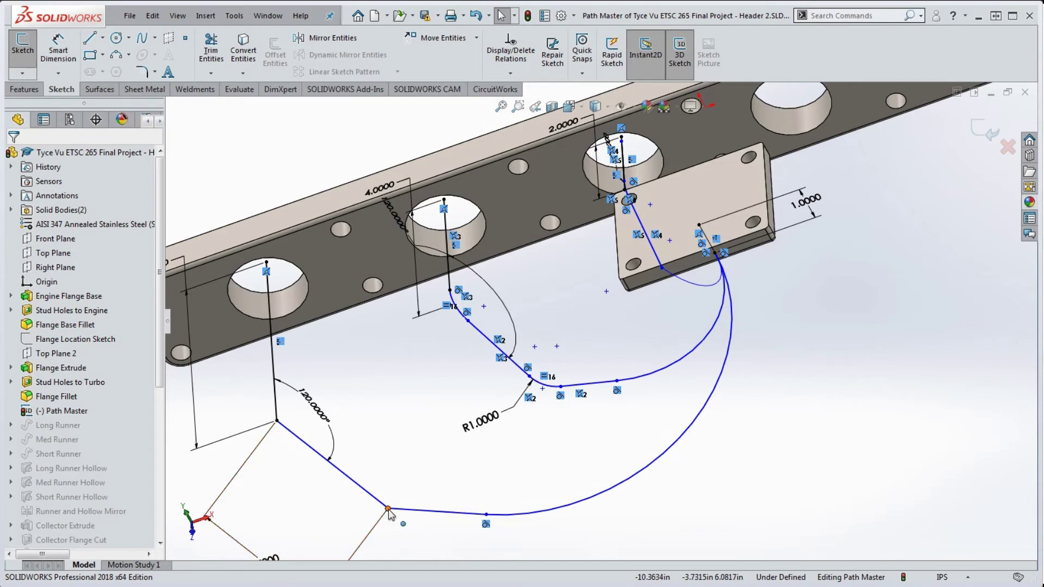
left_click(418, 511)
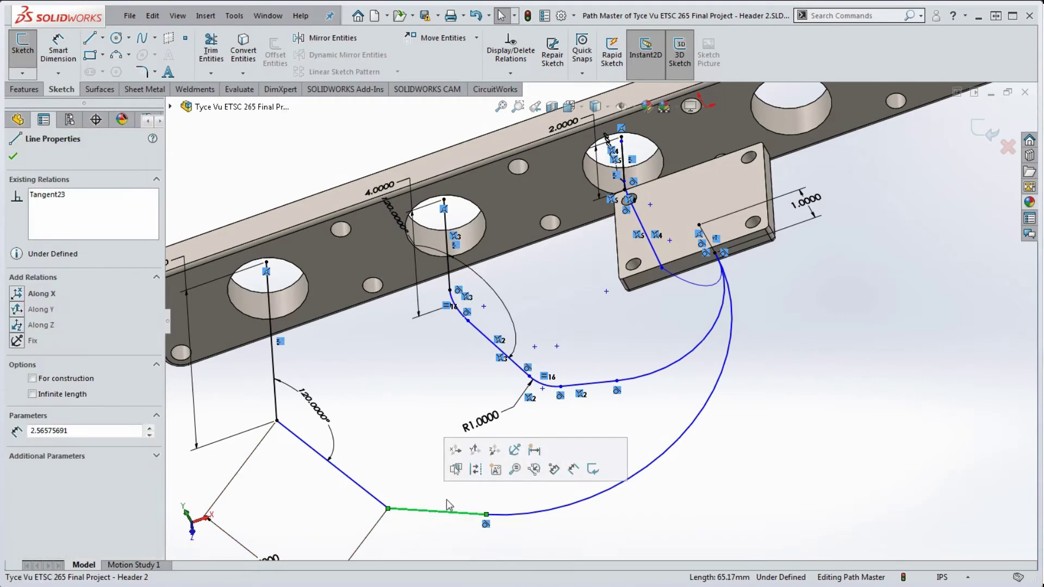
key("Delete")
Step: Confirm deleting the connecting segment and select the 120° angle dimension
left_click(452, 302)
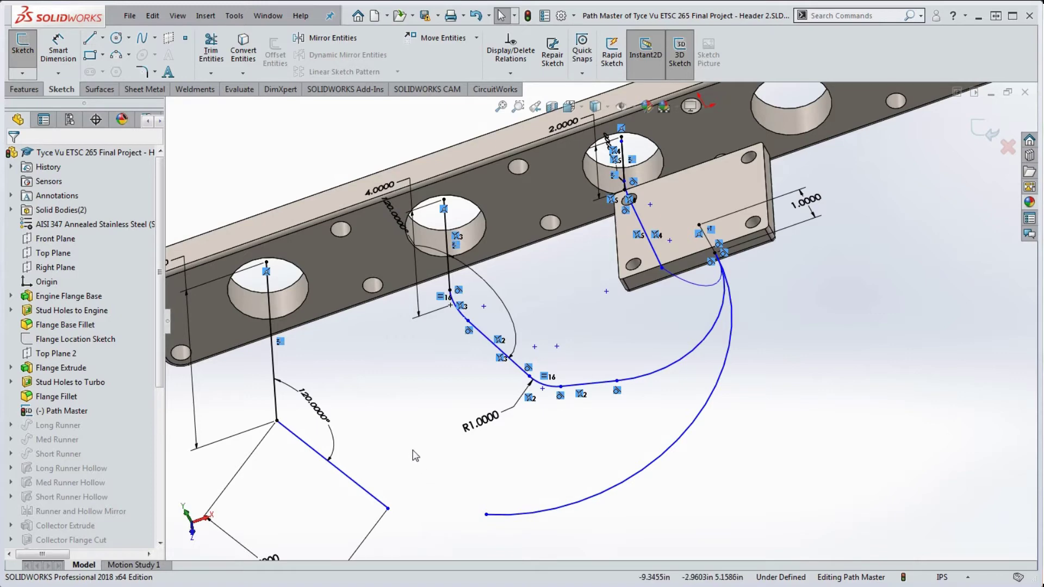
left_click(321, 425)
scroll(299, 454, "down", 2)
mouse_move(359, 440)
middle_mouse_down()
mouse_move(373, 407)
mouse_move(342, 426)
mouse_move(352, 429)
middle_mouse_up()
Step: Drag the angled line's free endpoint and tuck the angle dimension closer to its vertex
left_click_drag(388, 503, 361, 501)
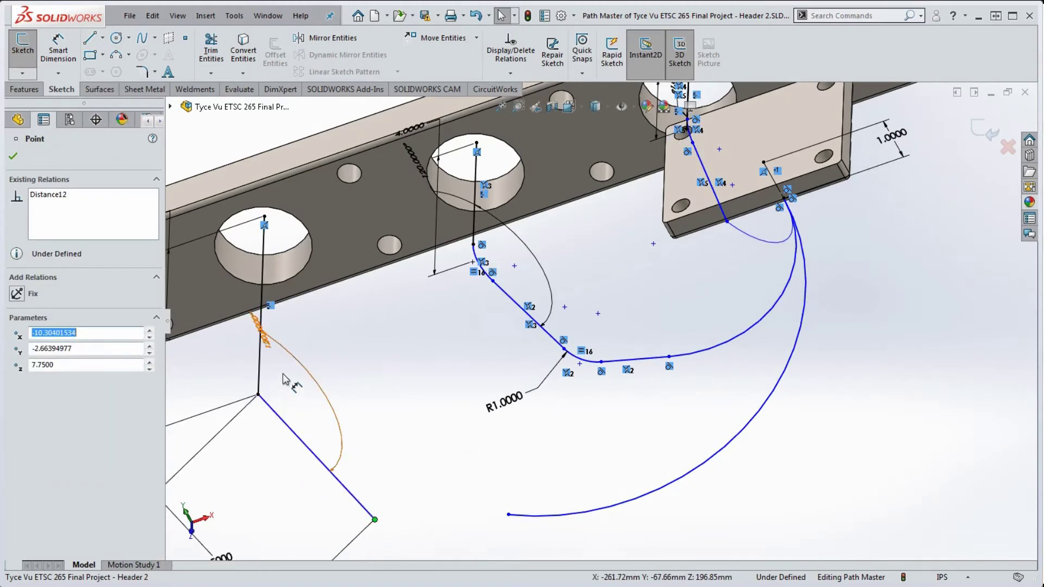
mouse_move(289, 373)
left_mouse_down()
mouse_move(279, 361)
mouse_move(293, 401)
mouse_move(285, 381)
left_mouse_up()
left_click(354, 429)
mouse_move(354, 429)
middle_mouse_down()
mouse_move(453, 420)
mouse_move(463, 379)
mouse_move(450, 400)
middle_mouse_up()
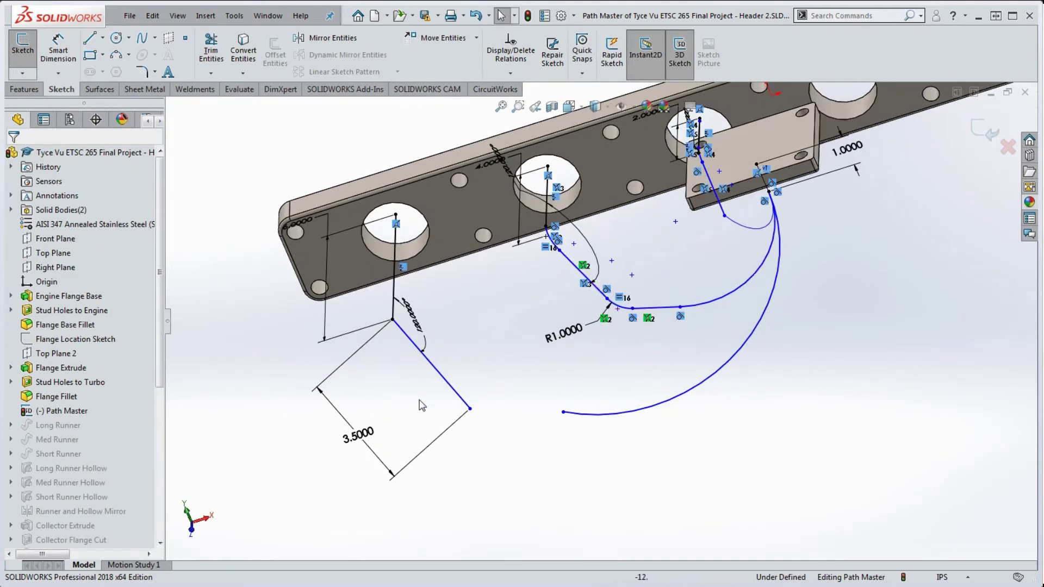
Step: Draw a construction centerline from the corner vertex alongside the 3.5-inch line
left_click(102, 37)
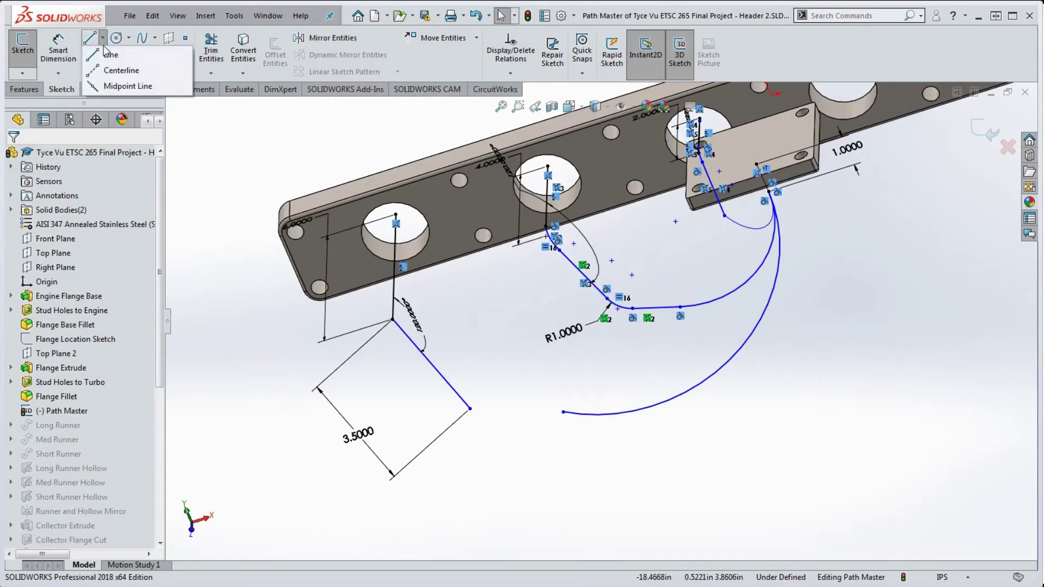
left_click(119, 69)
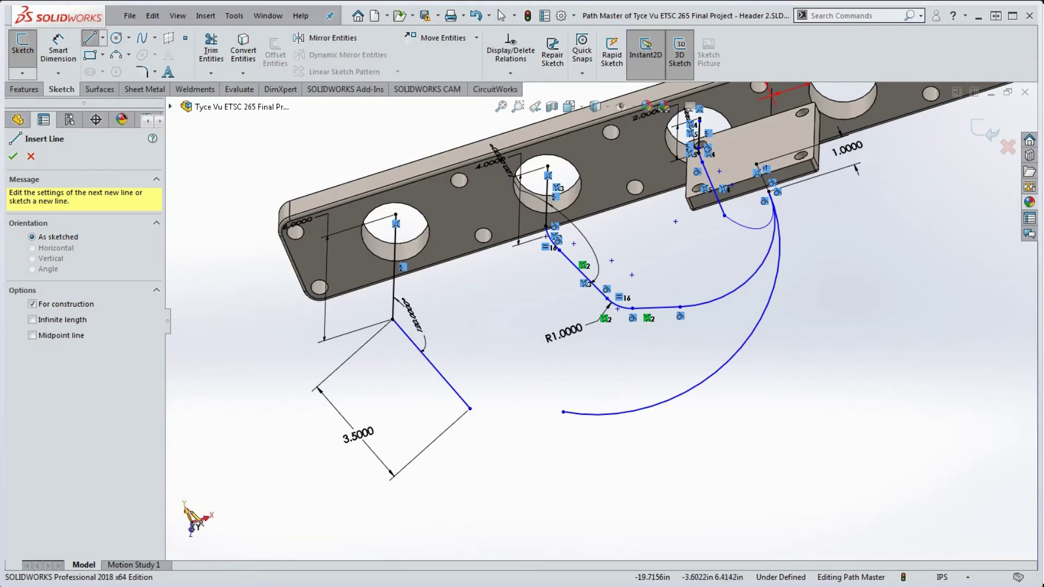
left_click(392, 320)
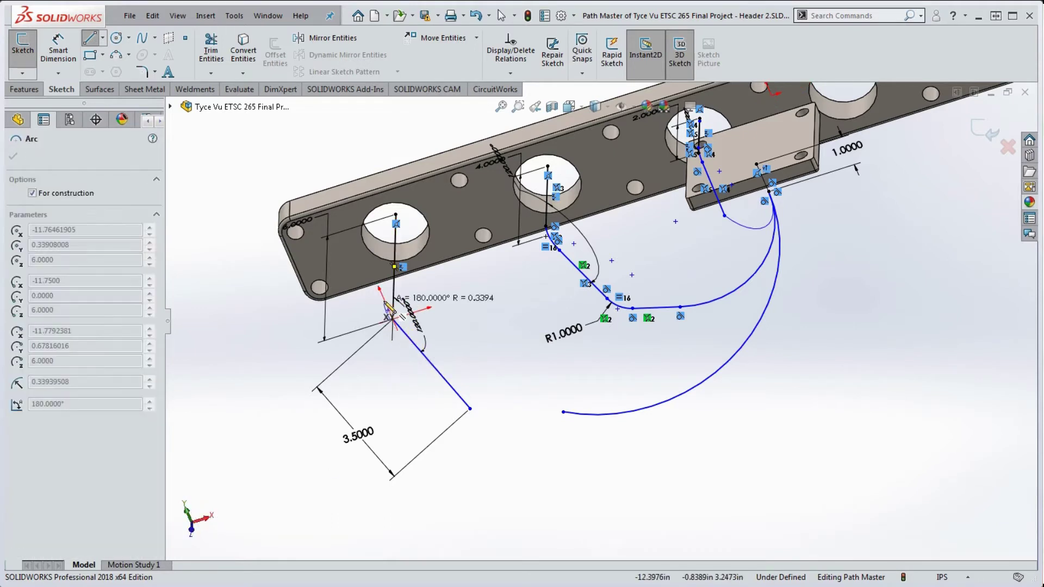
key("Escape")
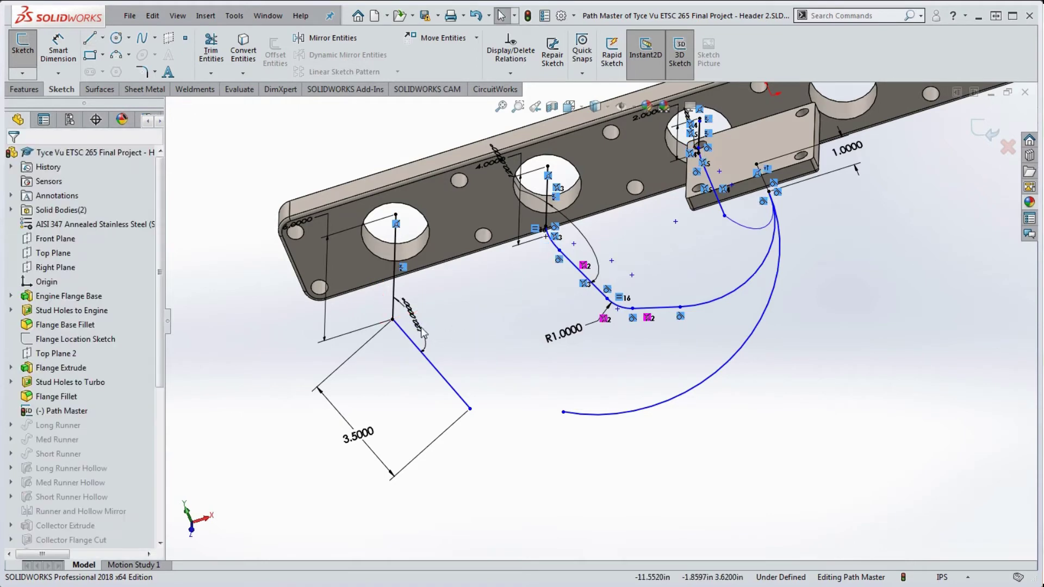
left_click(102, 37)
left_click(108, 67)
left_click(392, 320)
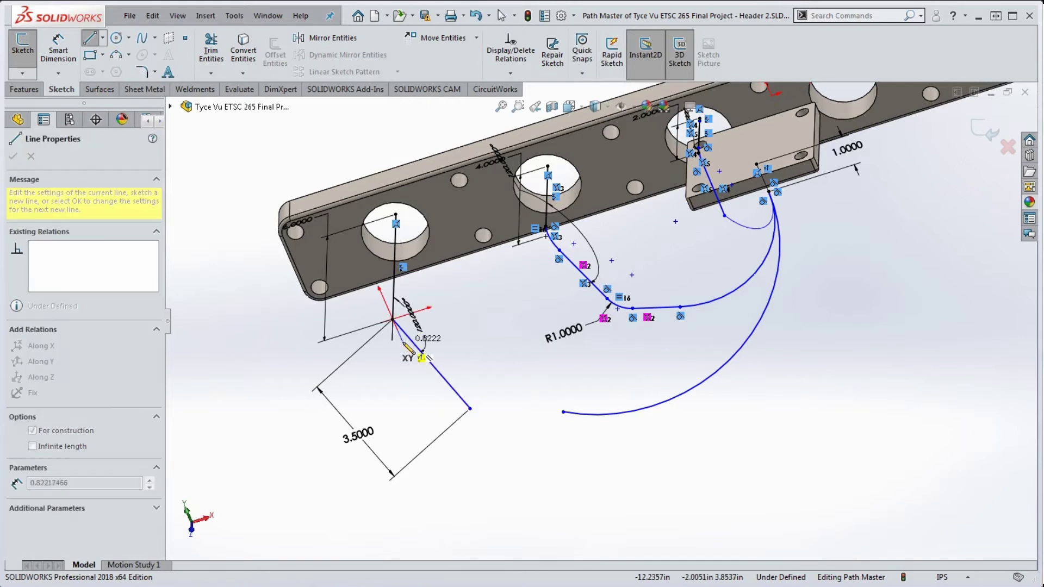
left_click(428, 399)
key("Escape")
Step: Drag the centerline's endpoint lower so it runs about 2.8872 along Y
scroll(427, 386, "down", 5)
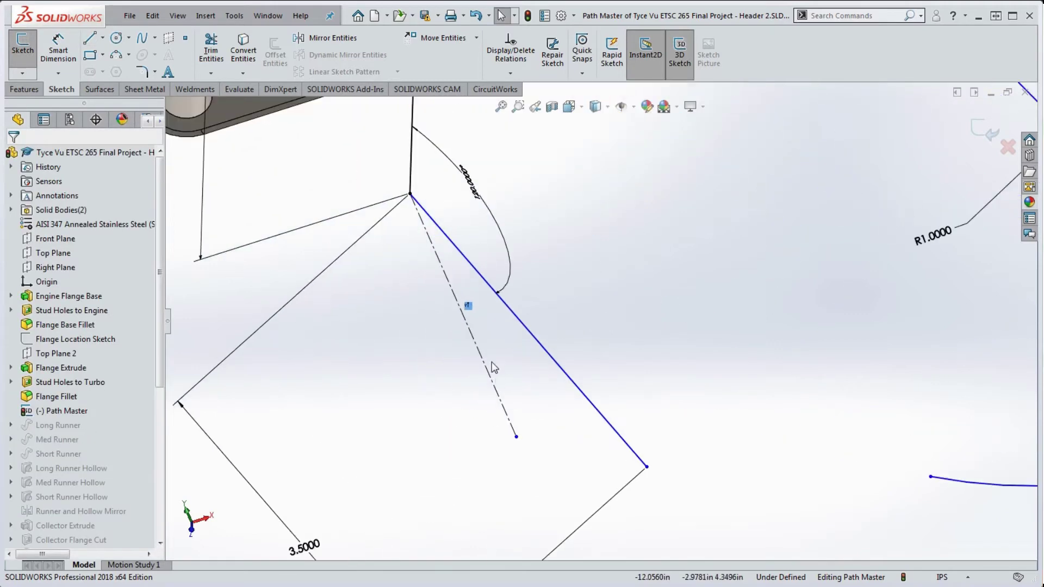
left_click_drag(516, 437, 537, 484)
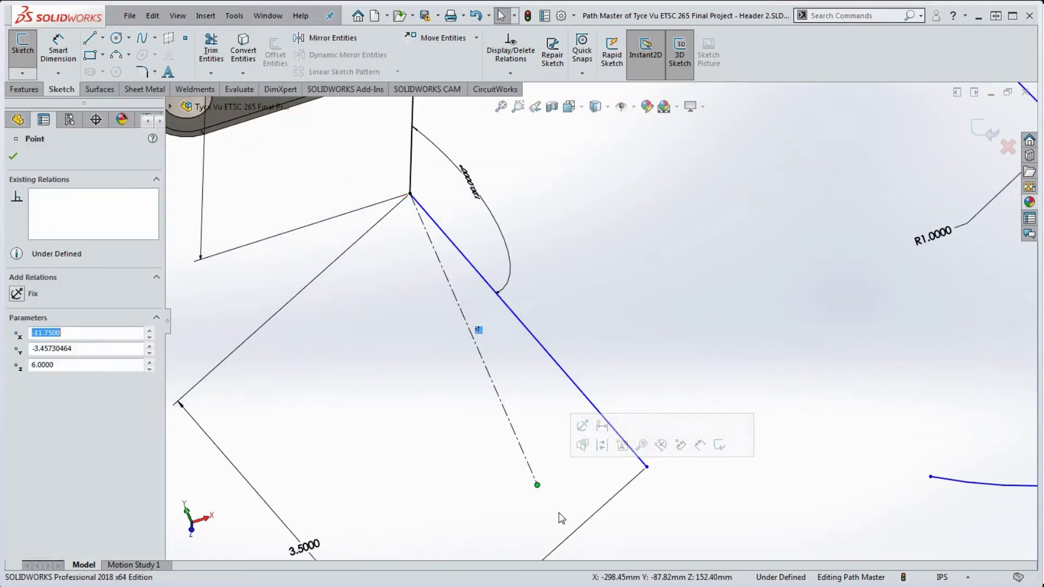
left_click(533, 423)
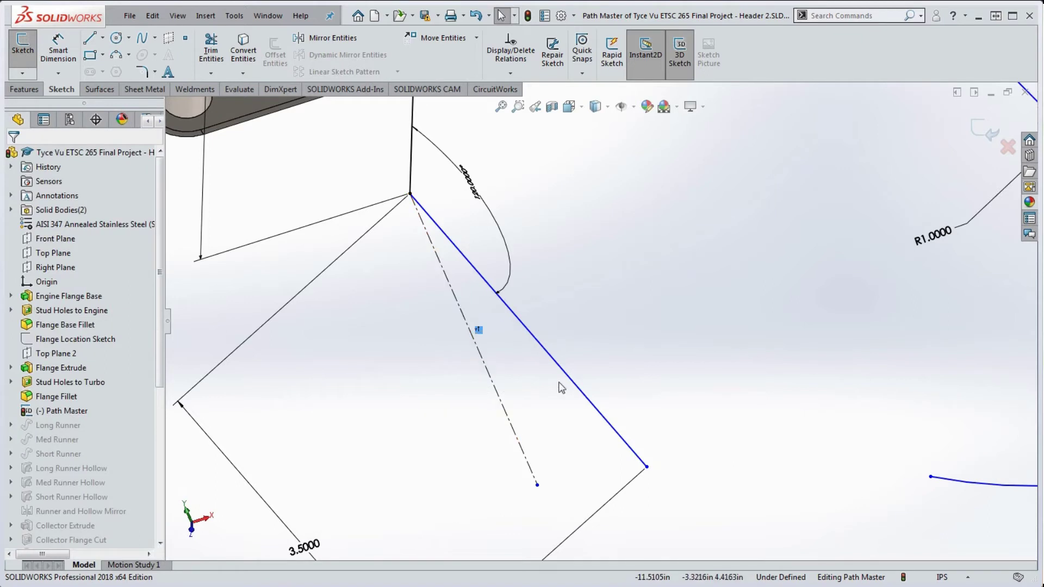
mouse_move(561, 387)
middle_mouse_down()
mouse_move(599, 334)
mouse_move(610, 347)
mouse_move(627, 314)
mouse_move(617, 341)
middle_mouse_up()
Step: Dimension the angle between the 3.5-inch line and the centerline at 40°
key("d")
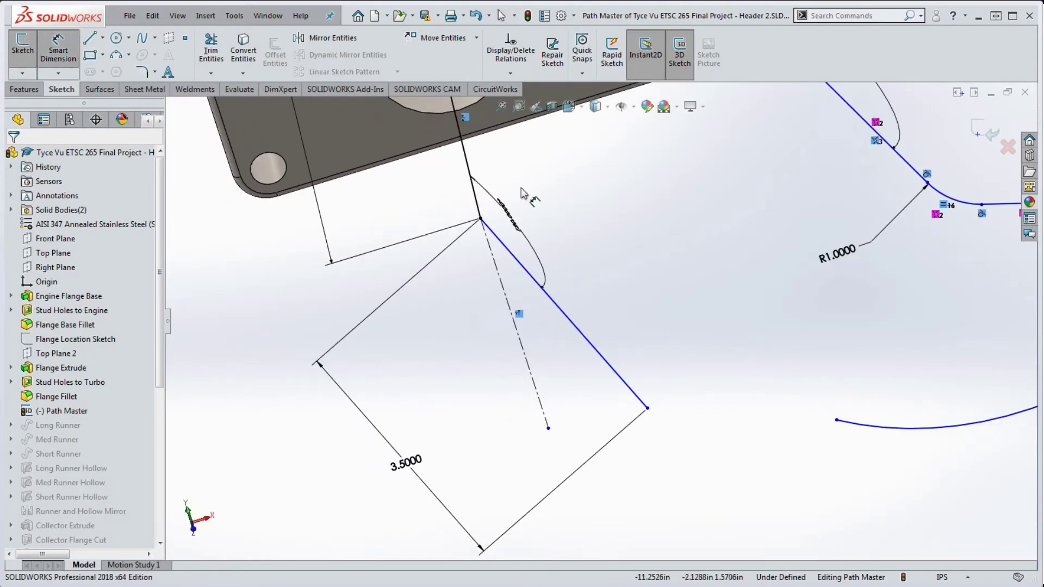
left_click(569, 324)
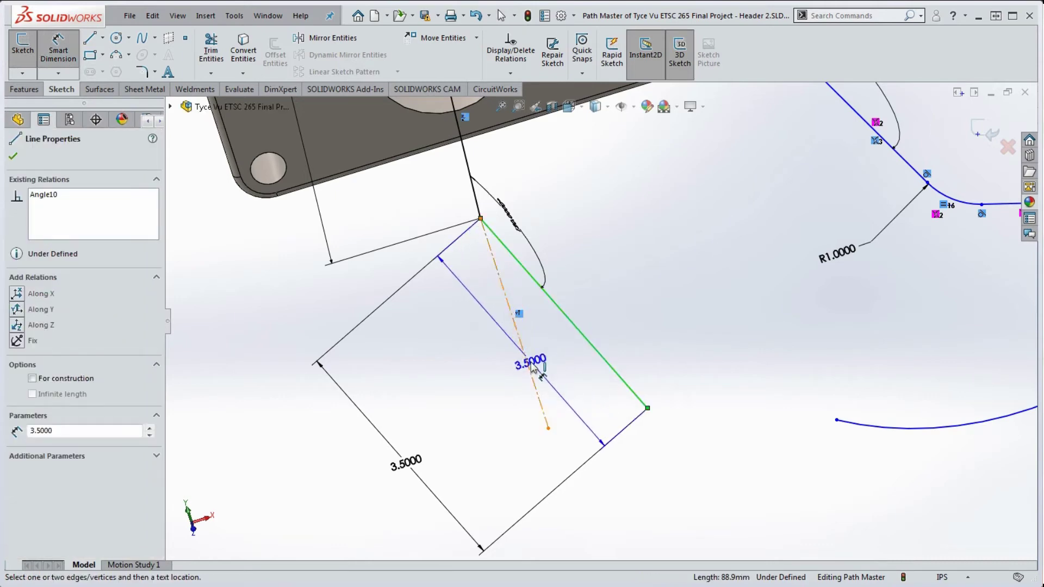
left_click(531, 368)
left_click(562, 344)
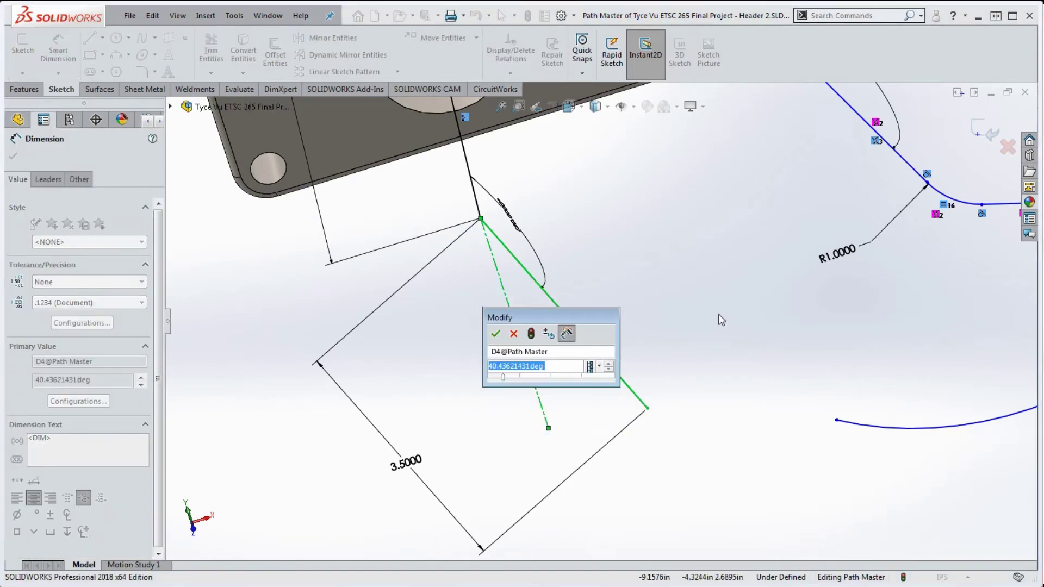
type("40")
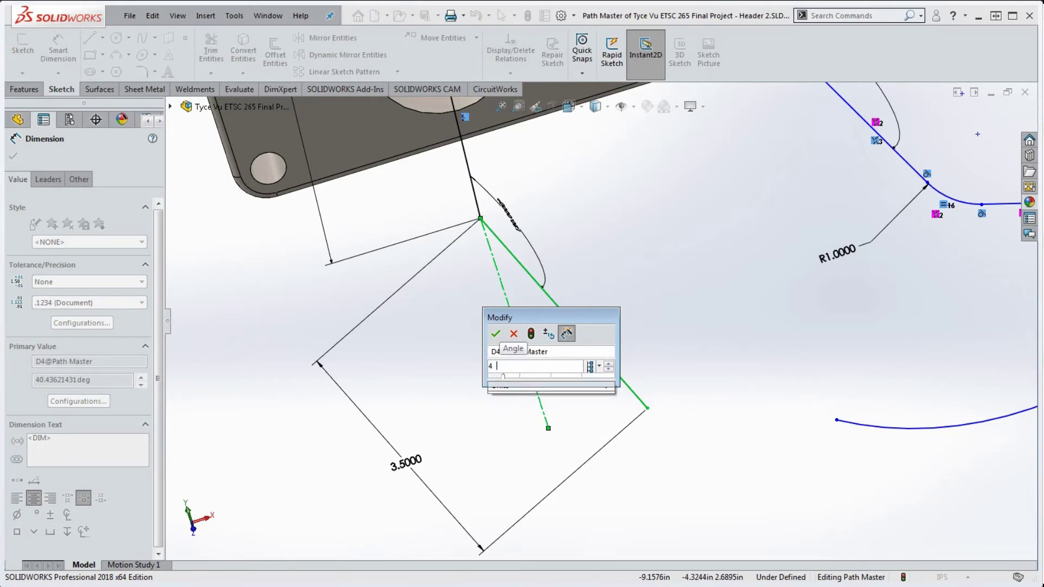
key("Return")
key("Escape")
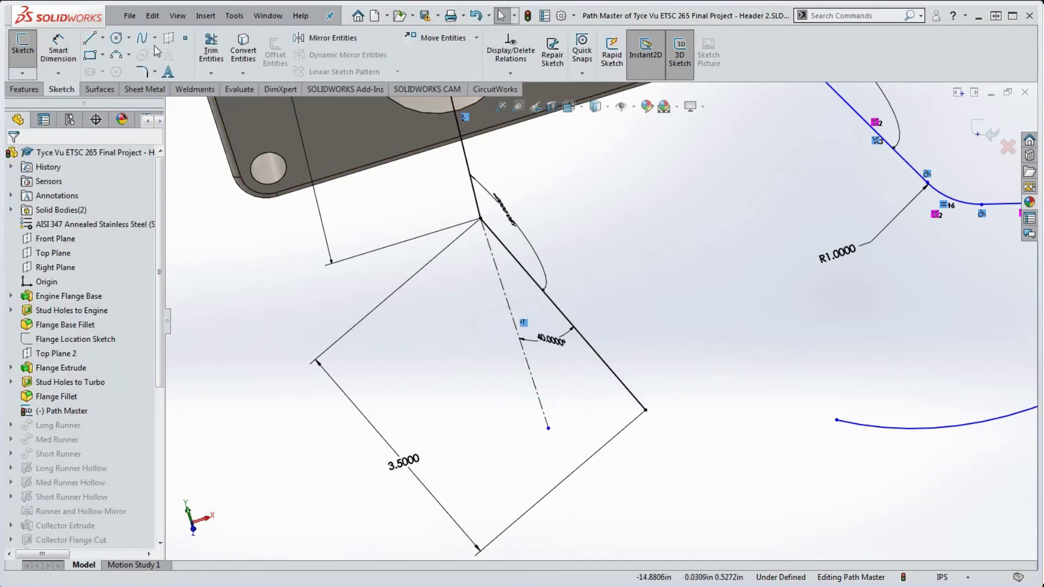
Step: Sketch a line from the leg's endpoint toward the end of the blue curve
key("l")
left_click(646, 413)
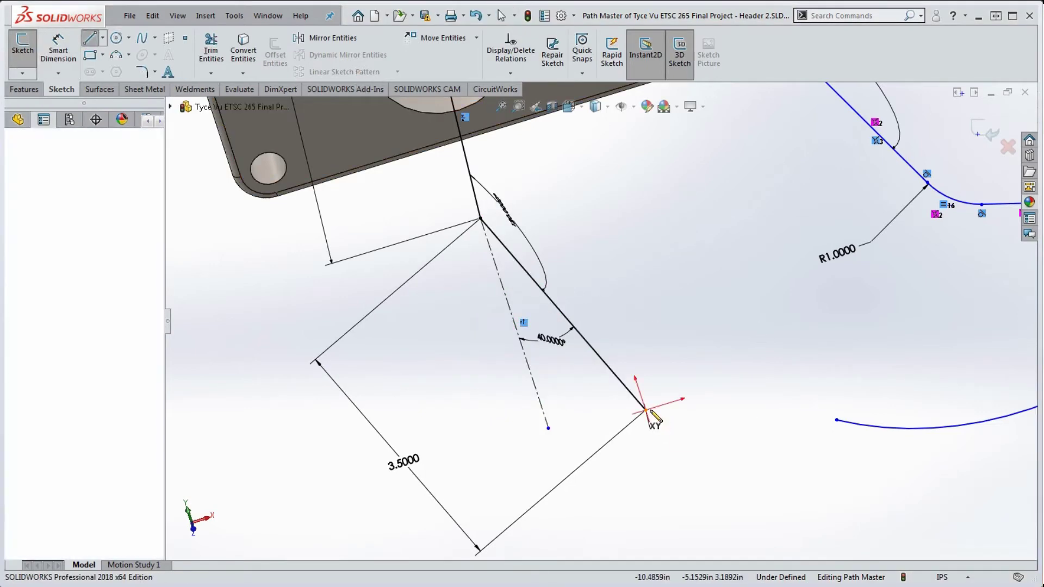
scroll(734, 427, "up", 2)
scroll(804, 424, "down", 1)
scroll(758, 371, "down", 4)
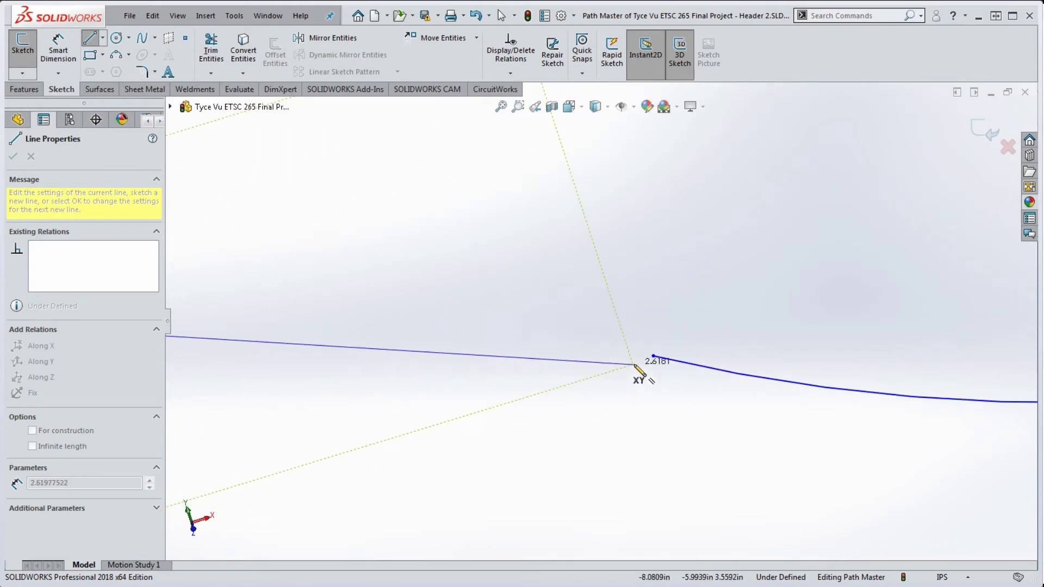
left_click(643, 360)
key("Escape")
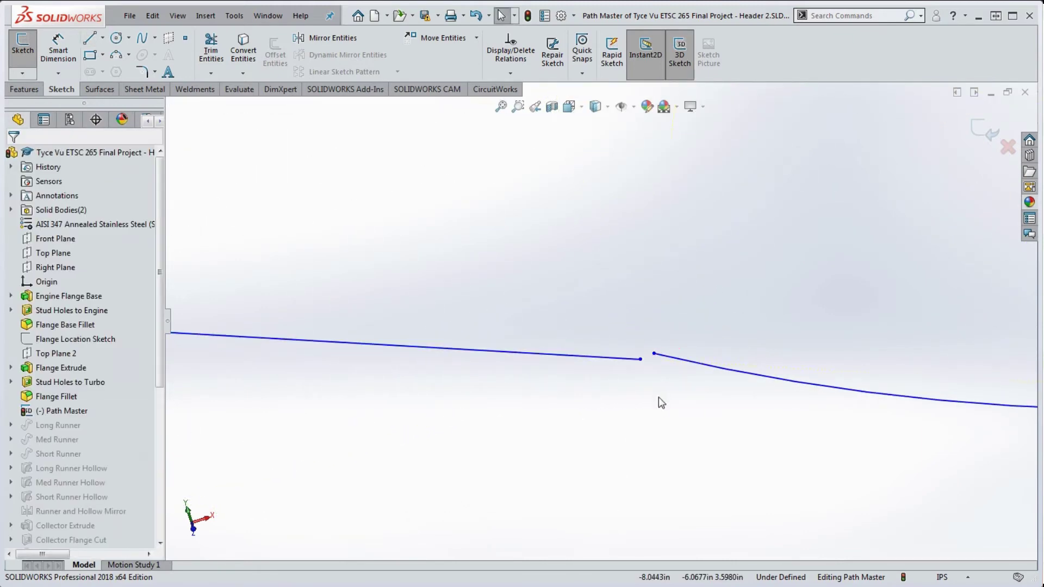
Step: Move the new line's free endpoint next to the start of the curve
mouse_move(658, 397)
middle_mouse_down()
mouse_move(659, 415)
mouse_move(670, 403)
mouse_move(641, 401)
mouse_move(624, 252)
mouse_move(624, 287)
mouse_move(620, 280)
middle_mouse_up()
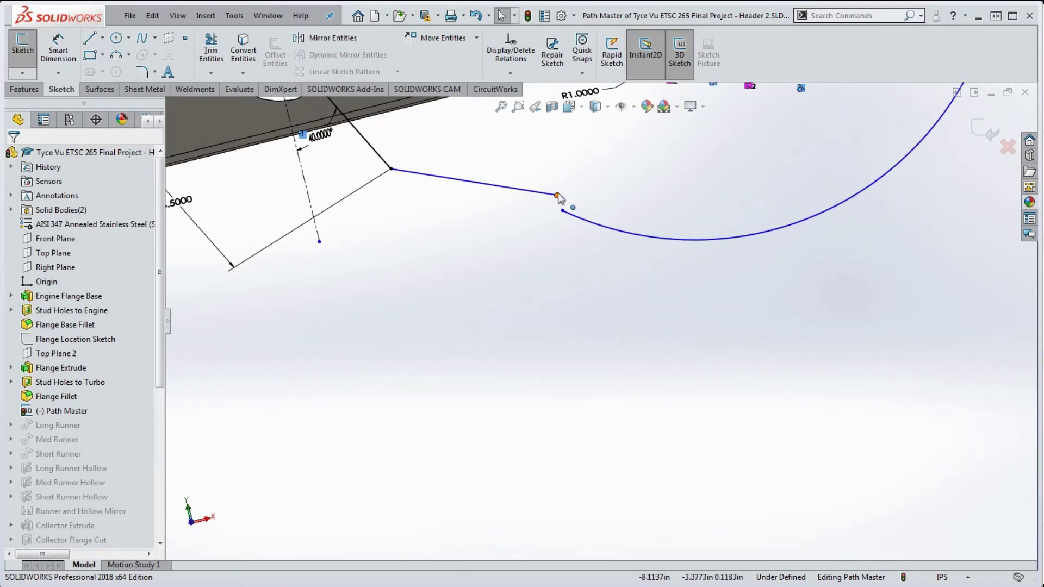
left_click(557, 196)
mouse_move(558, 197)
left_mouse_down()
mouse_move(556, 216)
mouse_move(554, 207)
left_mouse_up()
left_click(573, 257)
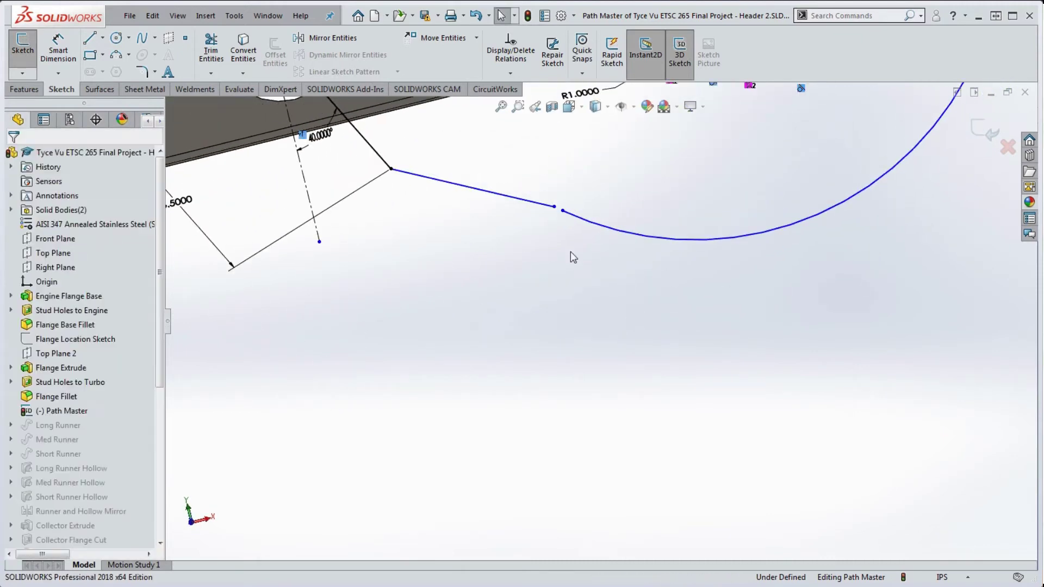
mouse_move(572, 257)
middle_mouse_down()
mouse_move(592, 340)
mouse_move(603, 305)
mouse_move(558, 315)
mouse_move(536, 267)
mouse_move(547, 279)
mouse_move(529, 325)
mouse_move(541, 298)
middle_mouse_up()
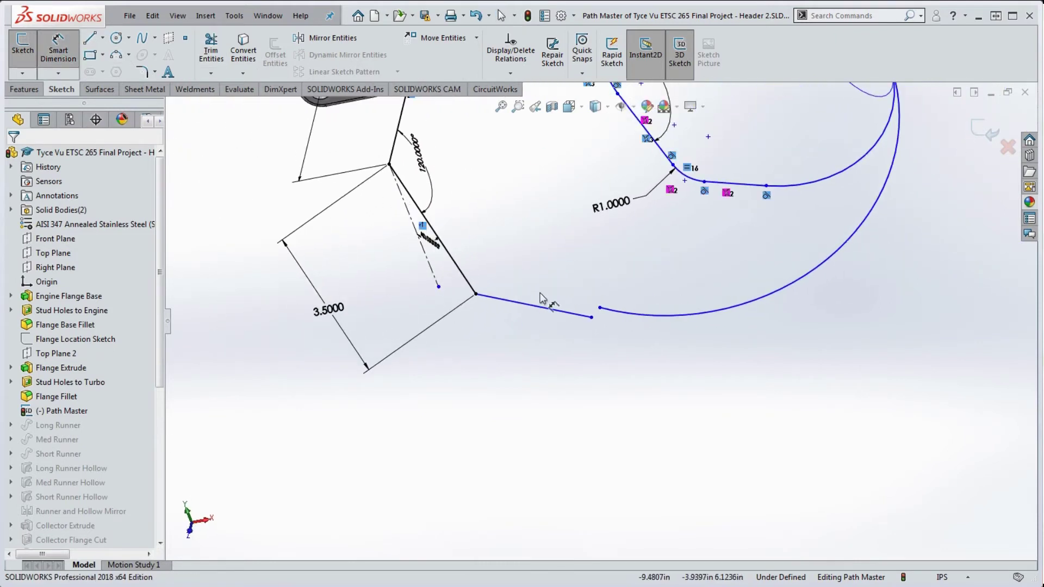
Step: Place an angle dimension between the 3.5 leg and the new line
left_click(462, 276)
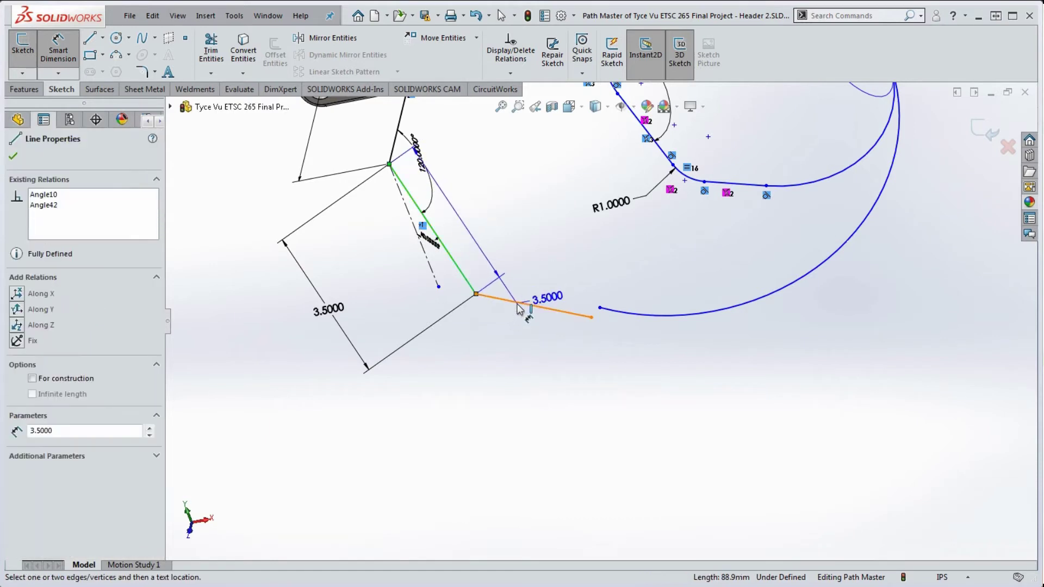
left_click(519, 303)
left_click(506, 272)
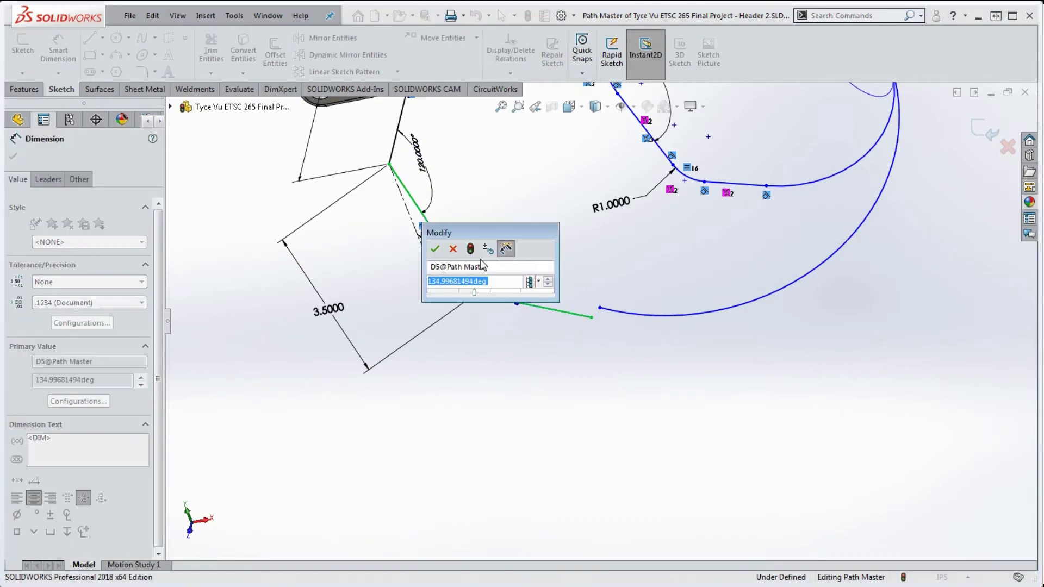
Step: Set the angle between the 3.5 leg and the new line to 135°
type("135")
key("Return")
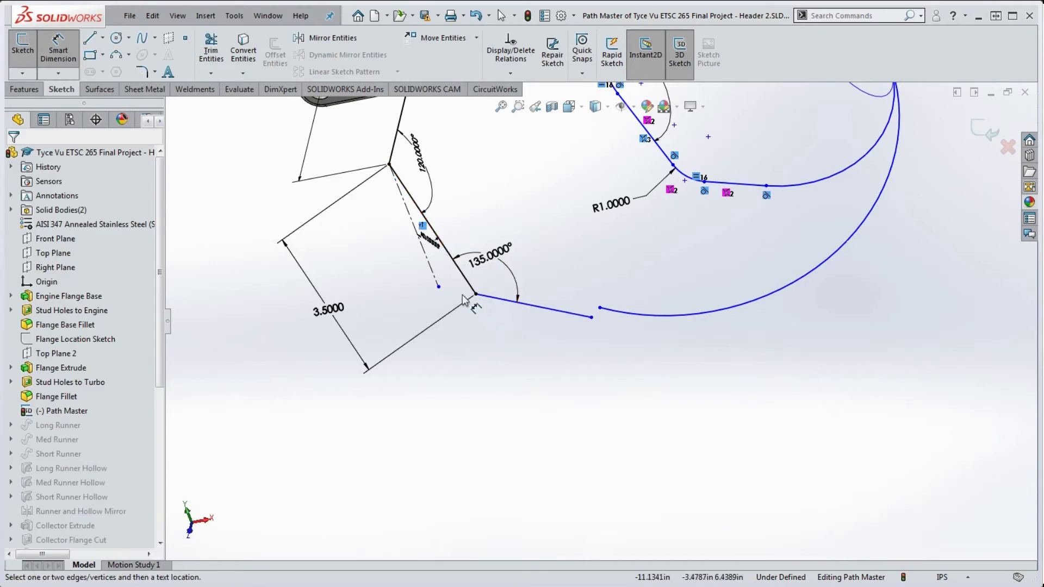
key("Escape")
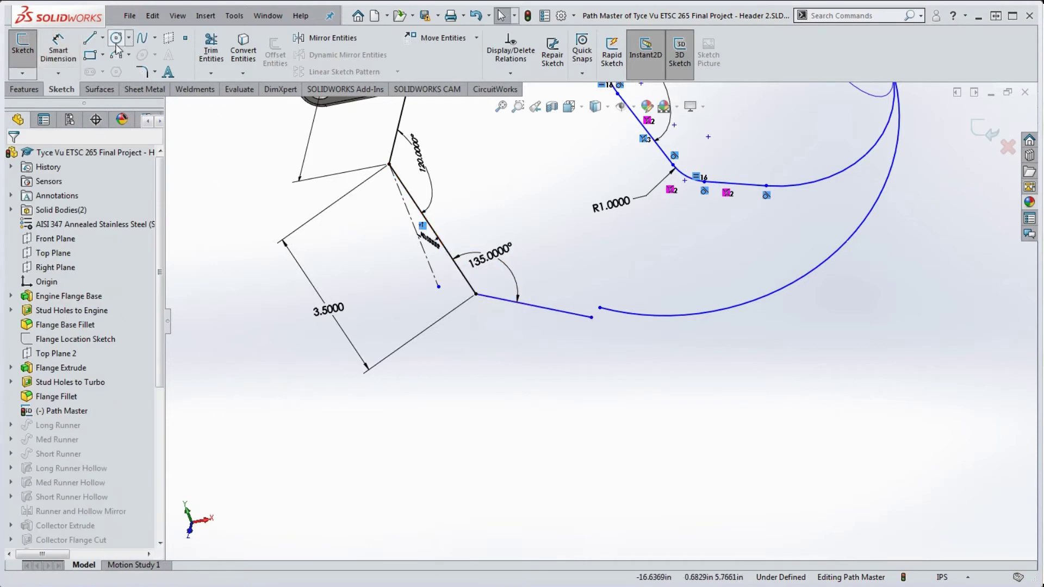
Step: Draw a construction centerline from the corner point running left along X
left_click(102, 37)
left_click(117, 68)
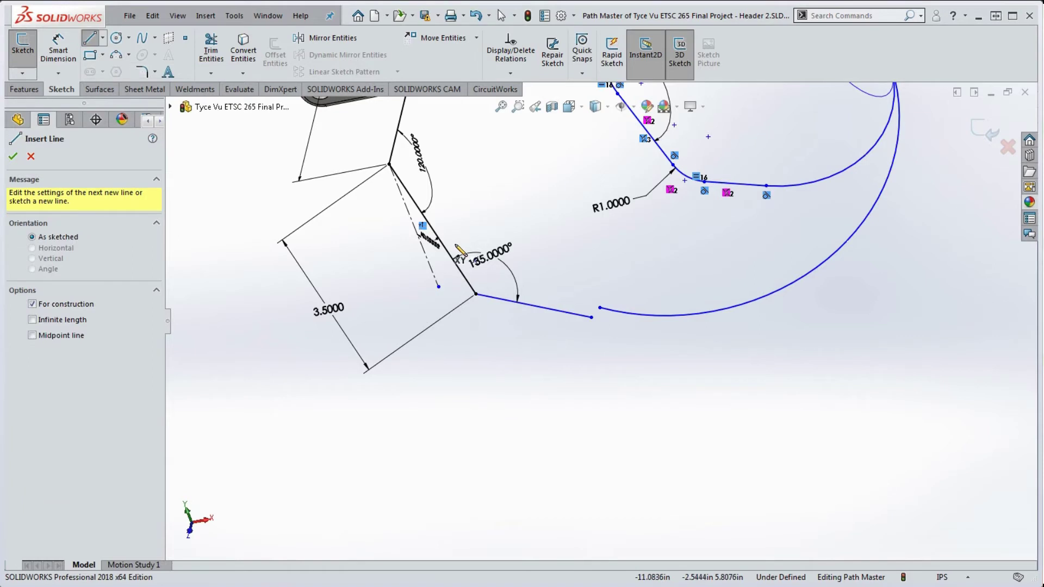
left_click(477, 294)
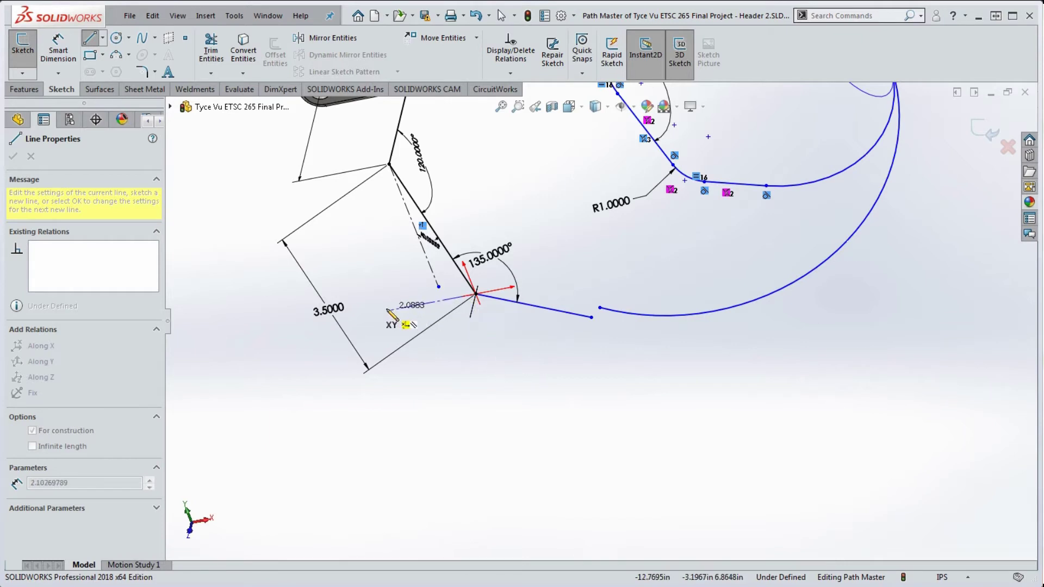
left_click(369, 314)
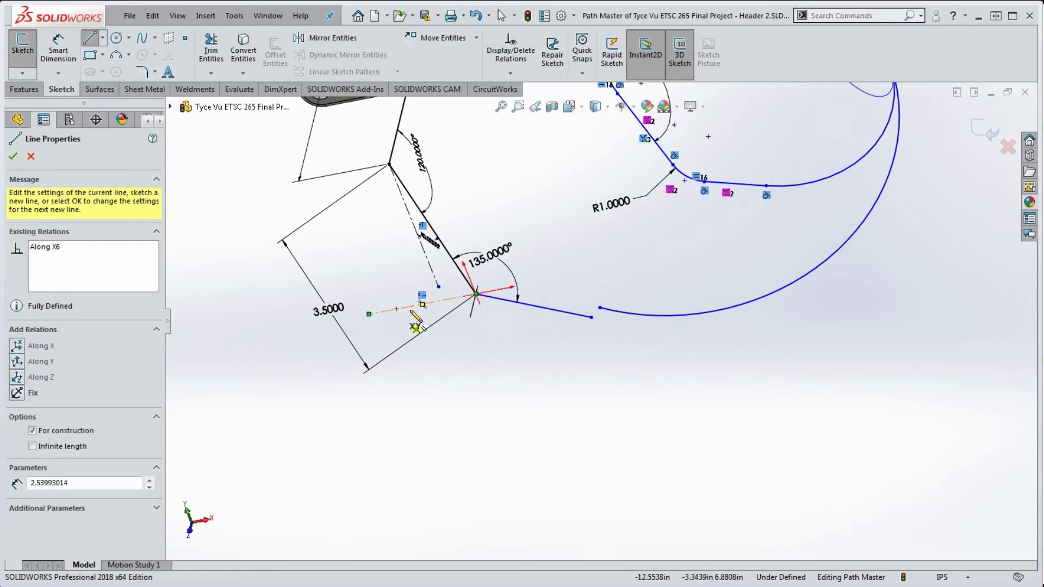
key("Escape")
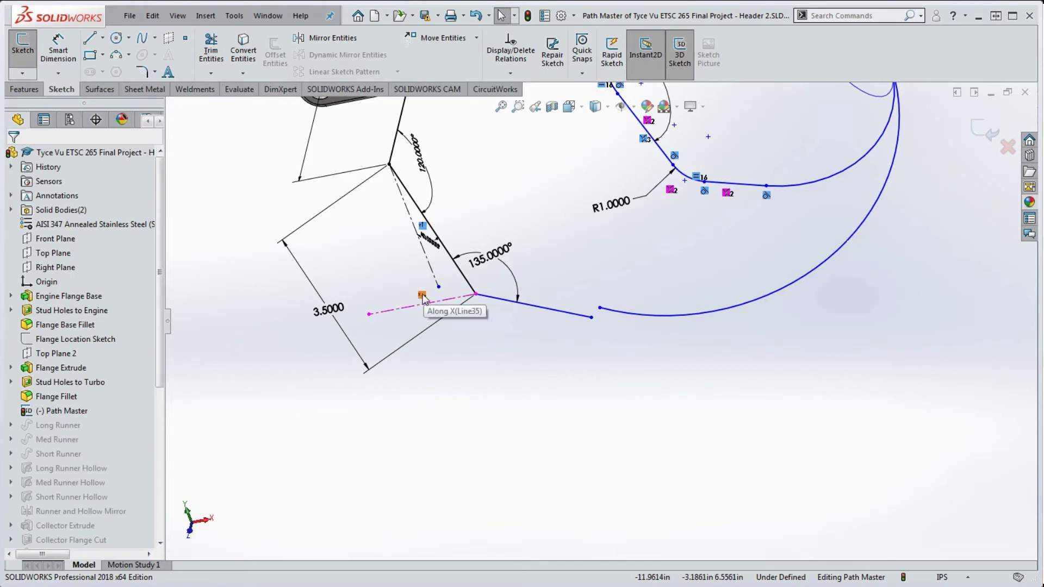
Step: Dimension the angle between the new centerline and the new line at 153°
left_click(58, 47)
left_click(438, 309)
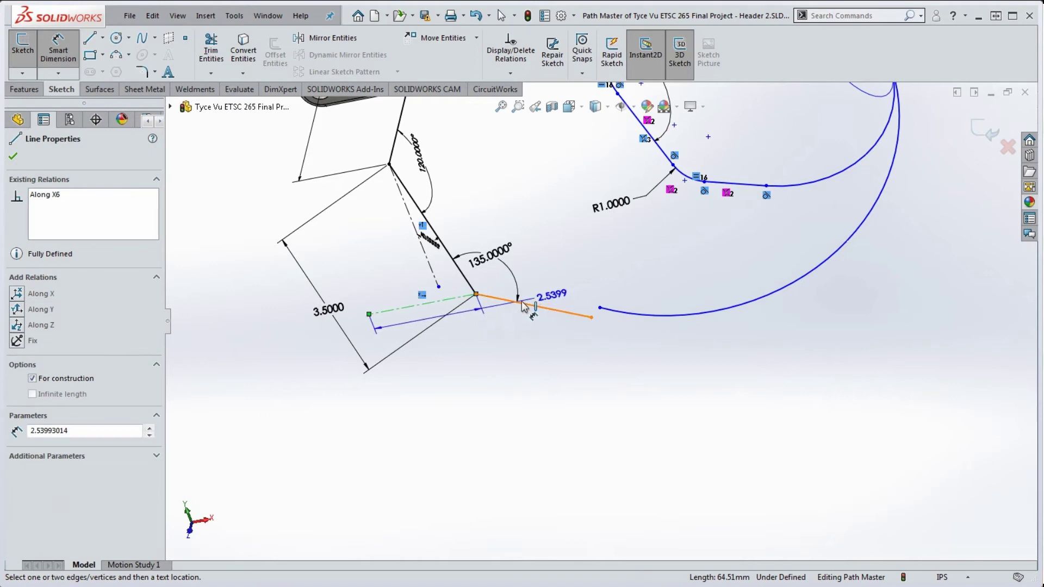
left_click(532, 305)
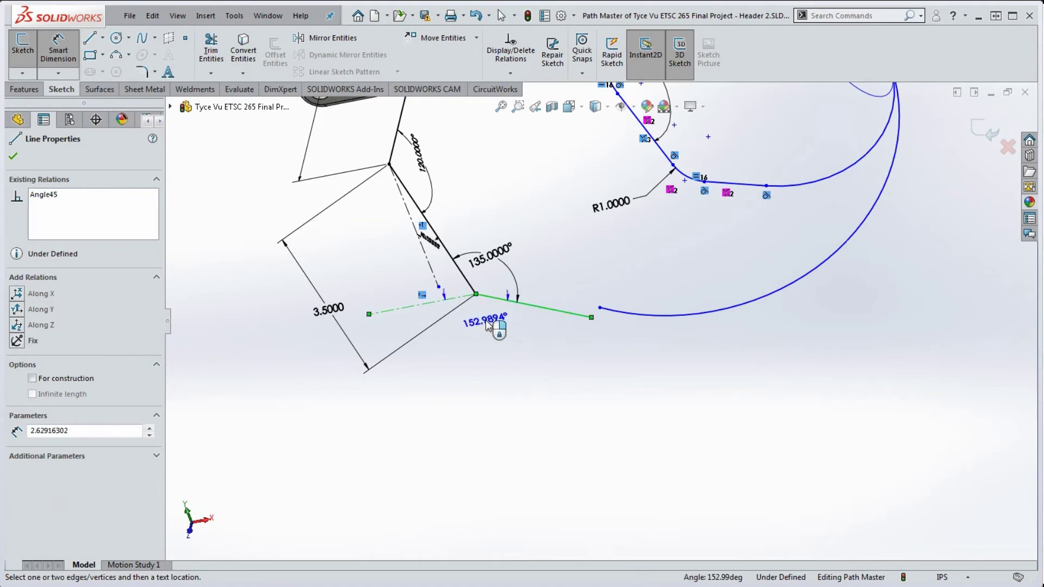
left_click(489, 328)
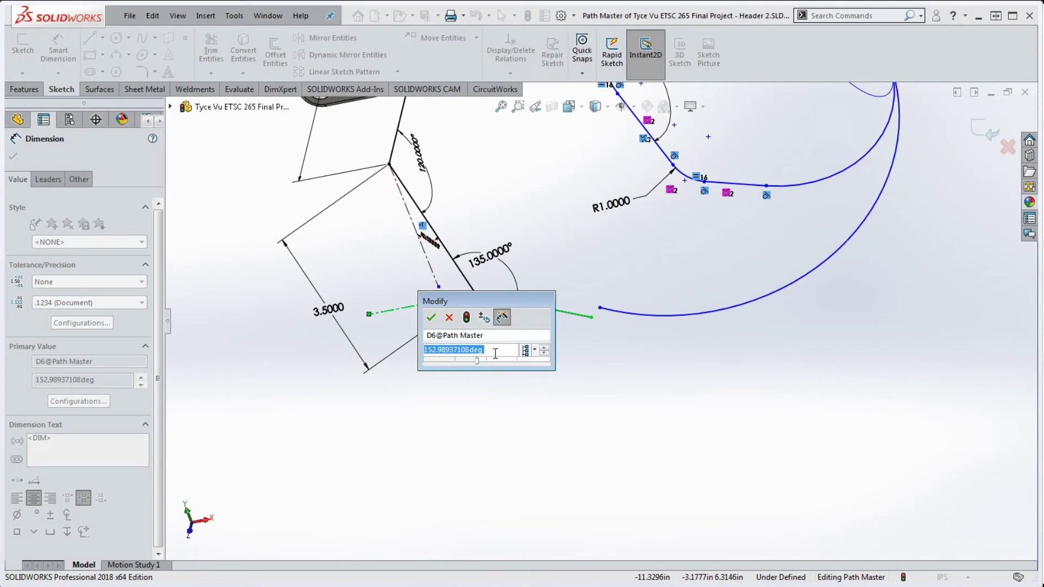
left_click_drag(500, 303, 502, 394)
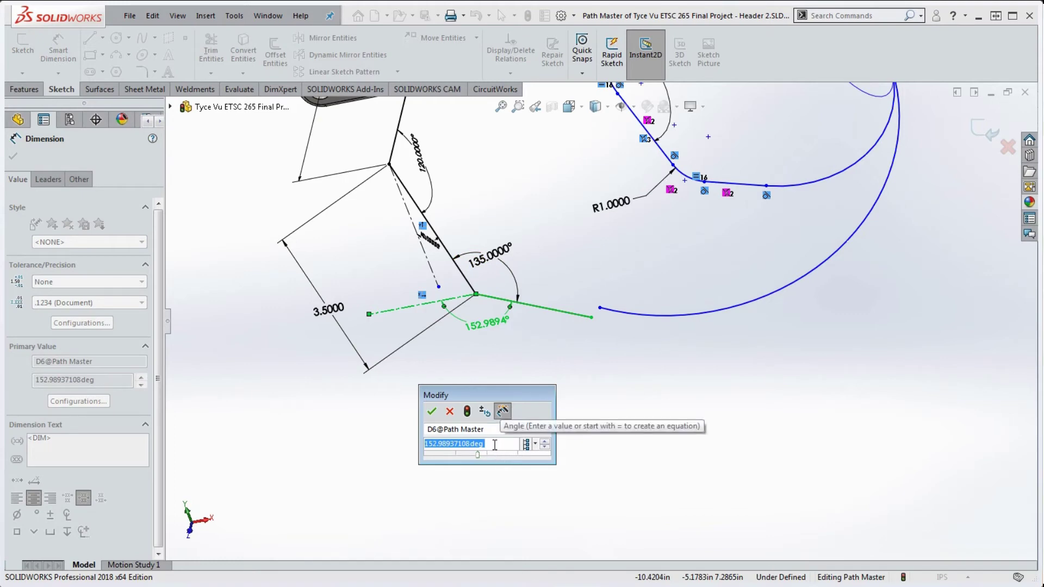
type("153")
key("Return")
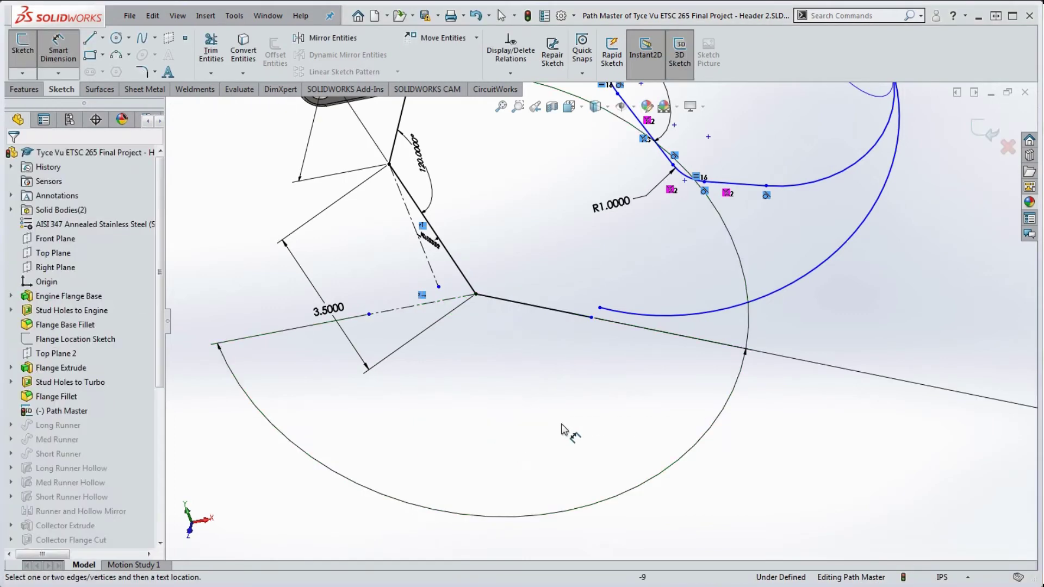
scroll(564, 434, "up", 3)
Step: Move the 153° dimension beside the line and pull the blue curve's end onto the line's end
left_click_drag(505, 253, 580, 401)
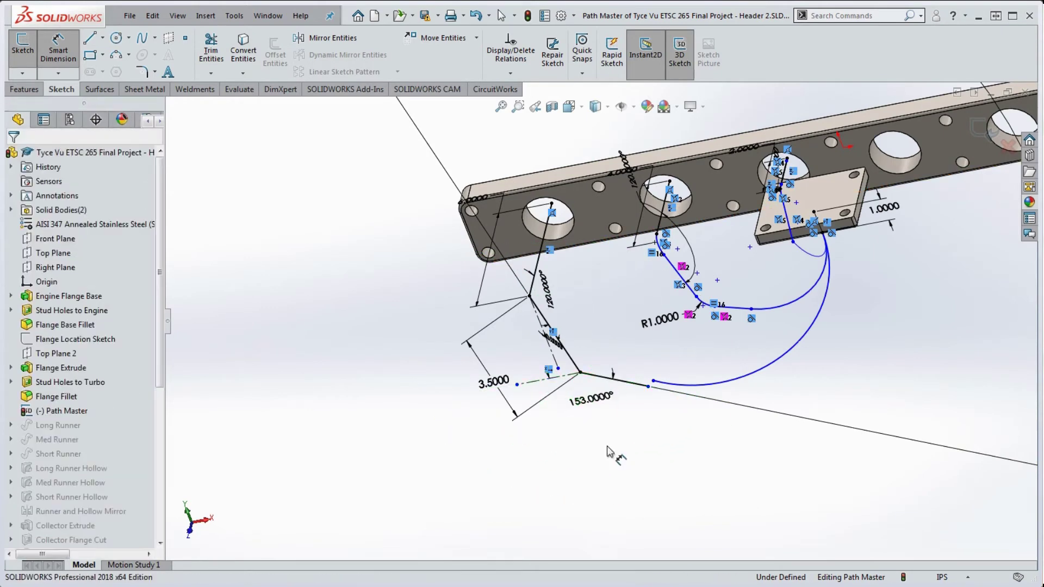
scroll(593, 405, "down", 5)
scroll(655, 414, "up", 3)
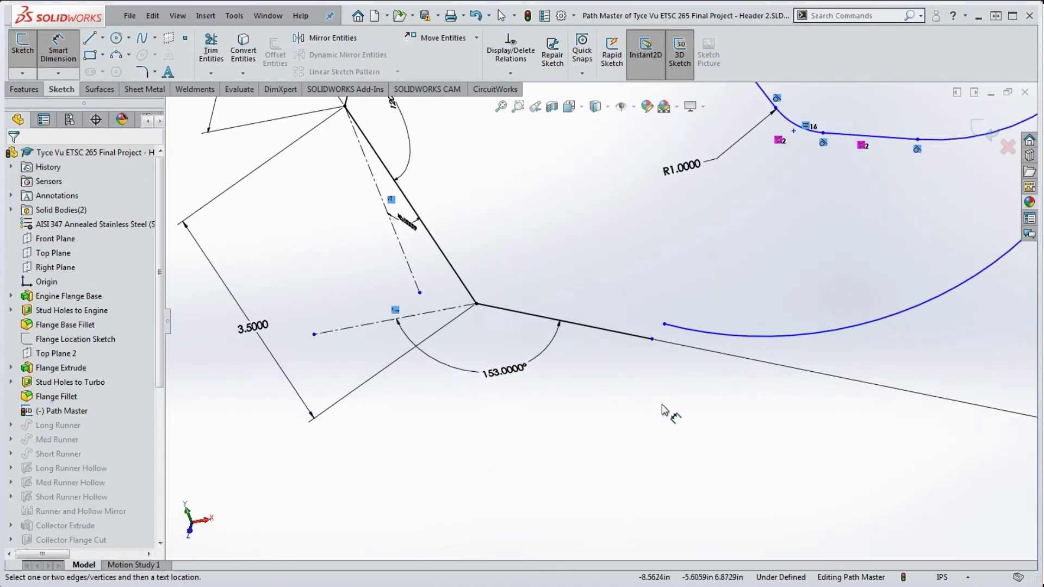
key("Escape")
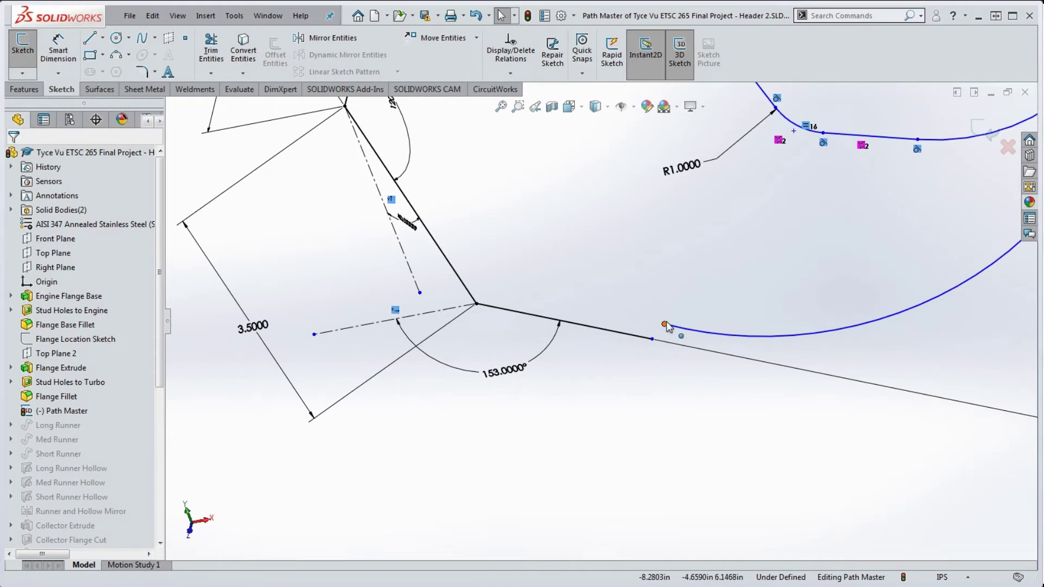
mouse_move(665, 325)
left_mouse_down()
mouse_move(674, 335)
mouse_move(652, 339)
left_mouse_up()
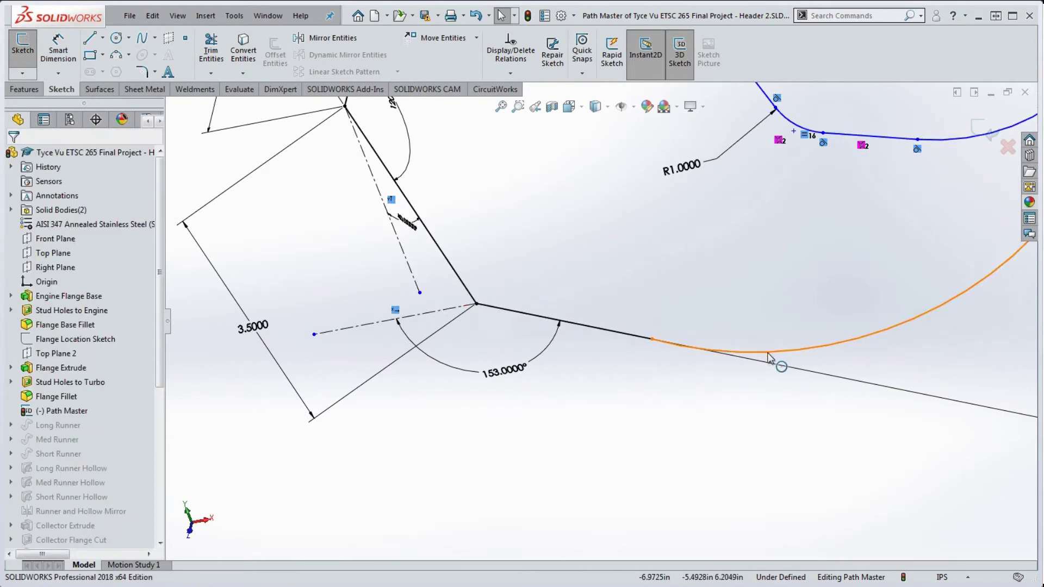
key("z")
scroll(846, 170, "down", 2)
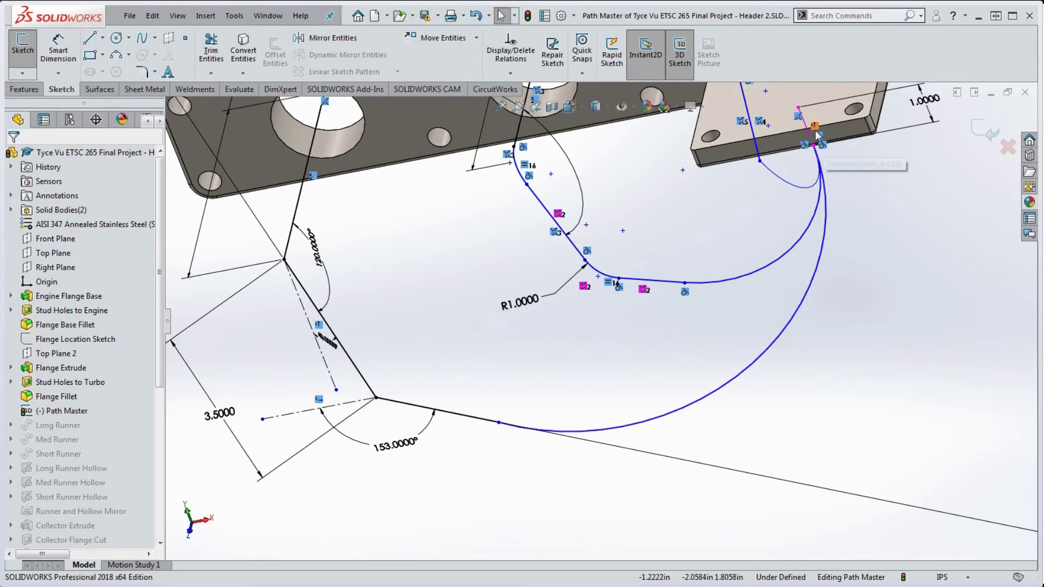
Step: Make the blue arc tangent to the straight line, then drag the unsolvable path line to a new position
left_click(620, 429)
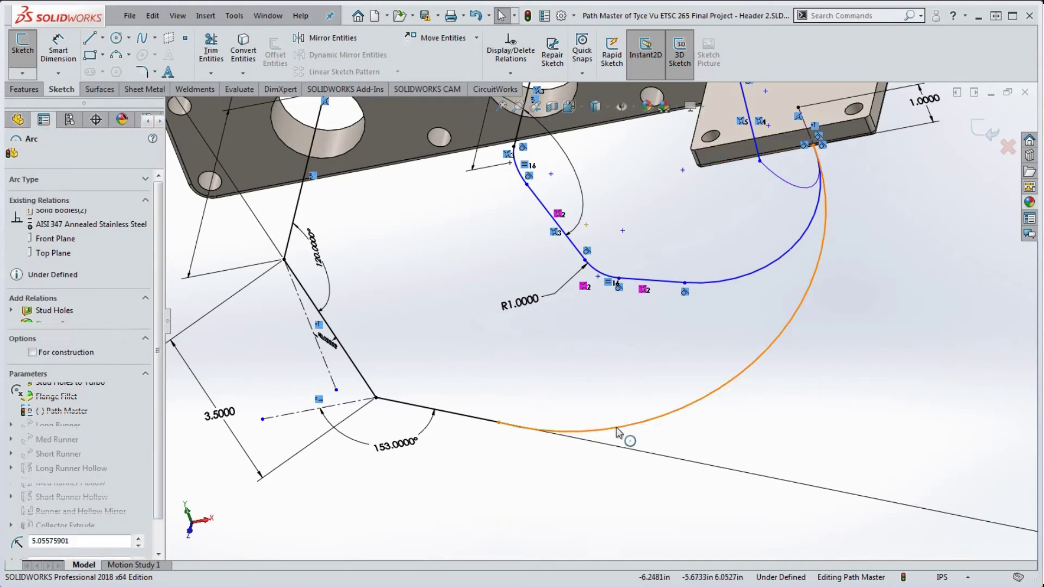
left_click(472, 422, "ctrl")
left_click(17, 367)
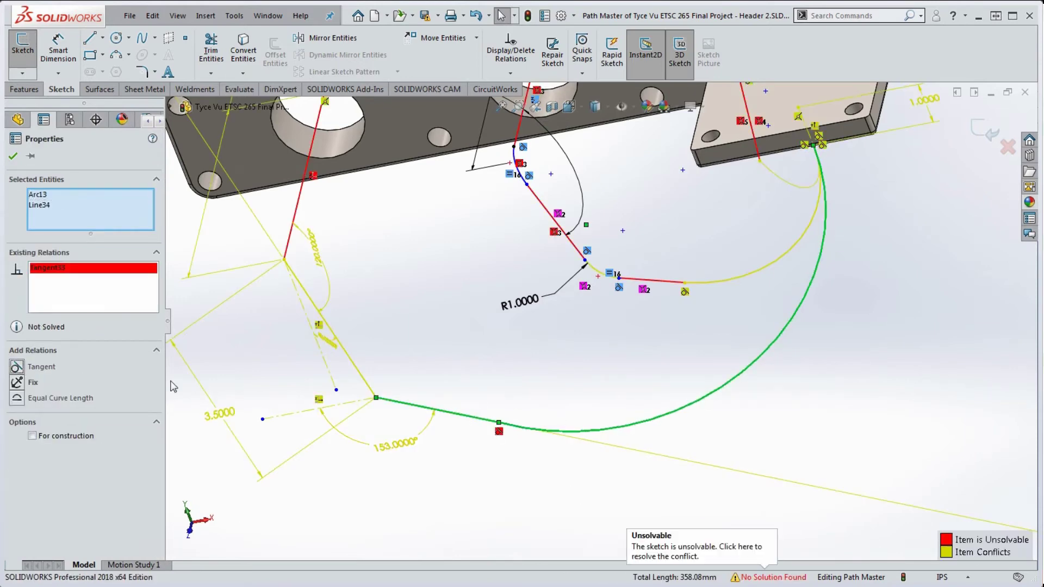
left_click(552, 481)
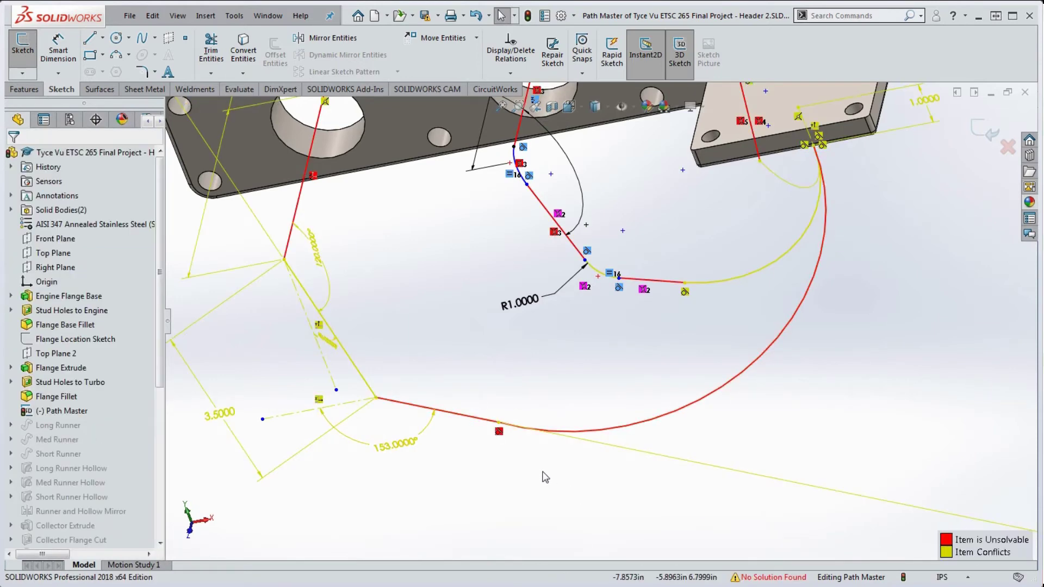
scroll(549, 452, "down", 6)
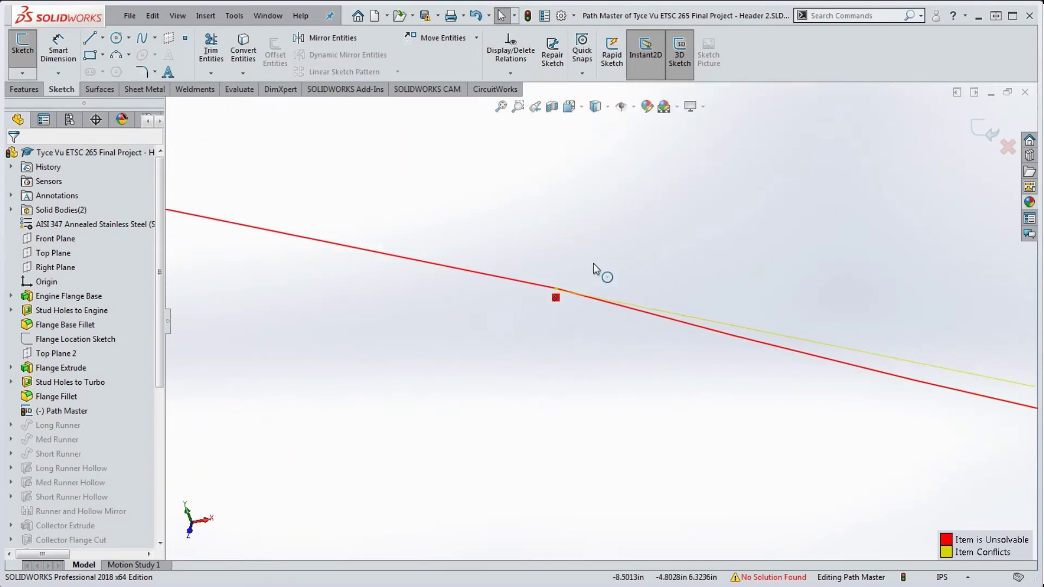
left_click_drag(578, 296, 602, 328)
scroll(603, 329, "up", 5)
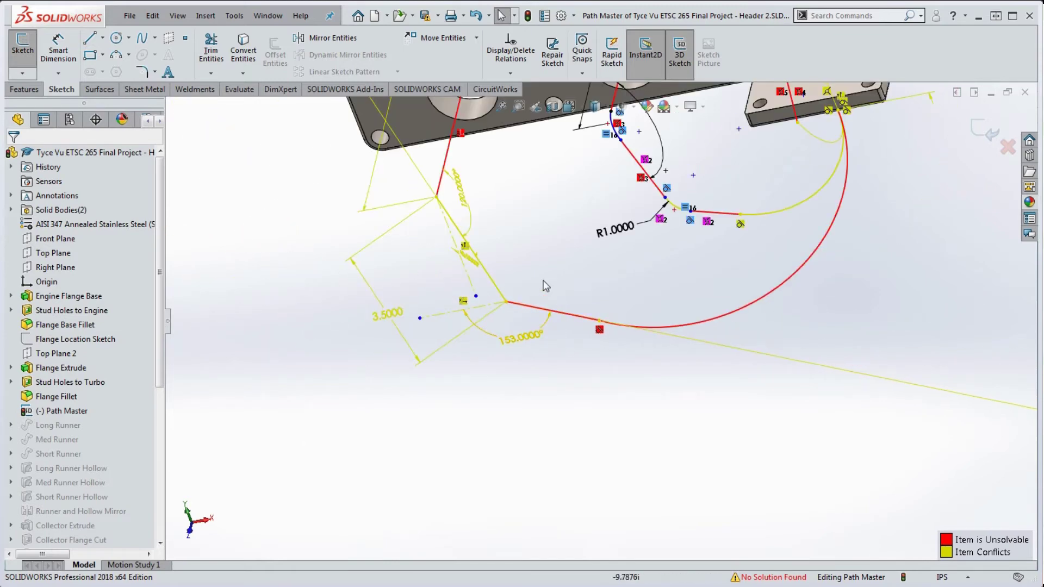
Step: Delete the conflicting 153° angle dimension
left_click(548, 327)
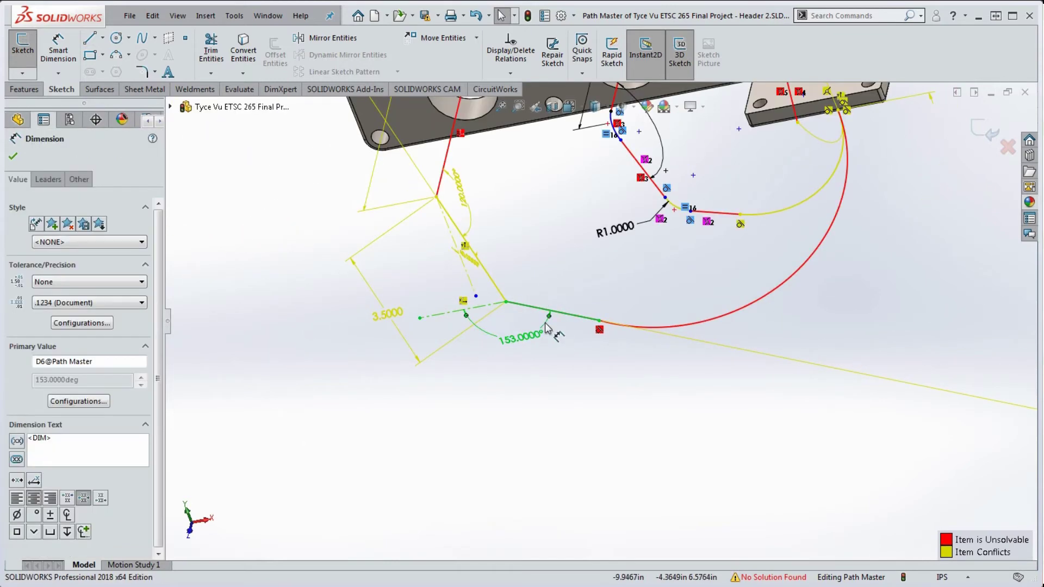
key("Delete")
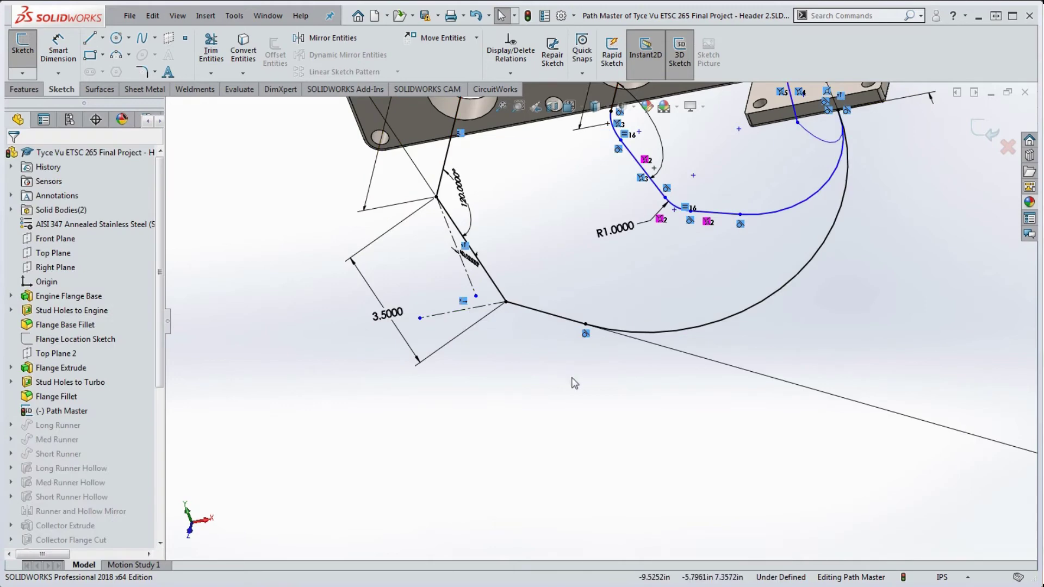
scroll(577, 381, "up", 5)
scroll(791, 244, "down", 3)
scroll(617, 185, "up", 3)
Step: Move the 135° angle label closer to its vertex and orbit to view the whole flange
left_click_drag(617, 185, 517, 348)
scroll(515, 348, "down", 5)
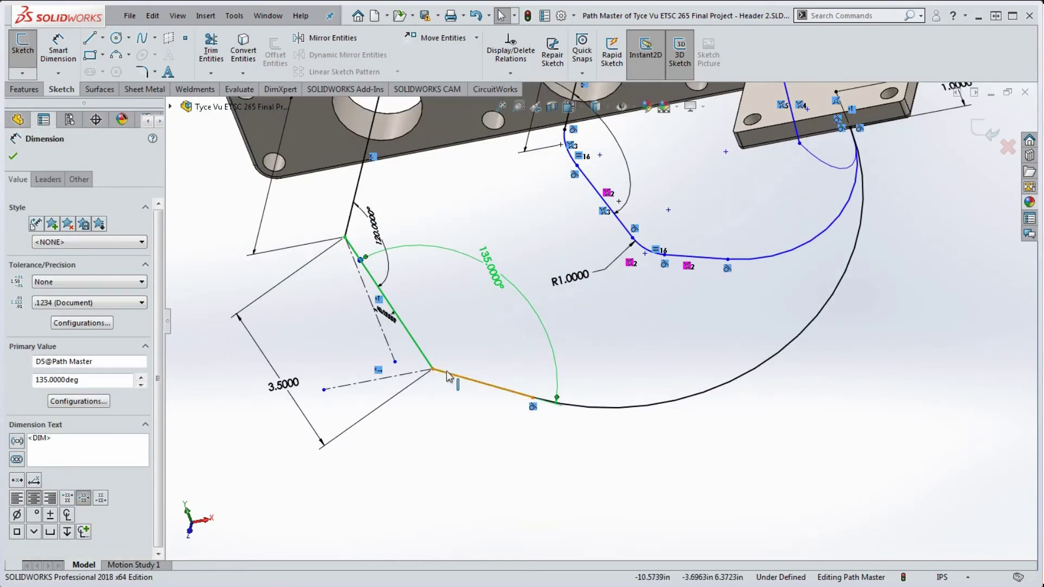
left_click(461, 421)
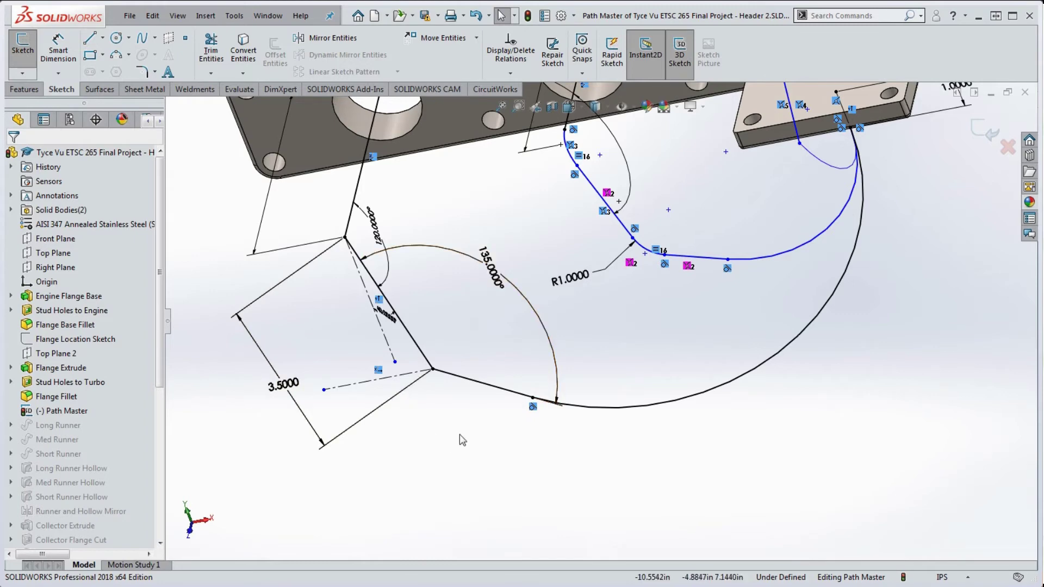
scroll(459, 435, "up", 2)
mouse_move(489, 424)
middle_mouse_down()
mouse_move(599, 374)
mouse_move(642, 384)
mouse_move(654, 192)
middle_mouse_up()
Step: Drag the line-arc junction point to reshape the path near the flange
scroll(654, 191, "down", 6)
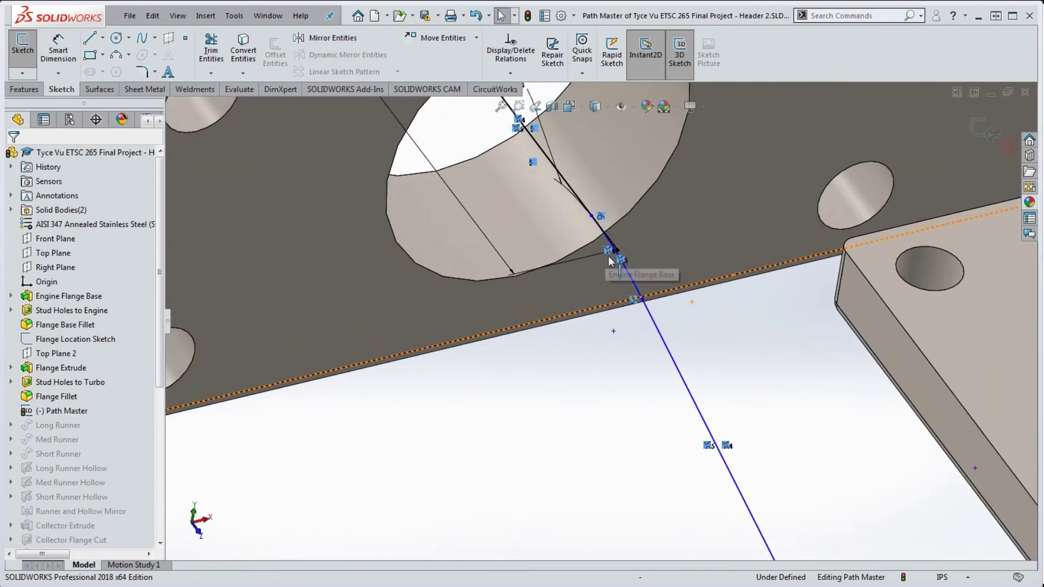
scroll(608, 256, "up", 6)
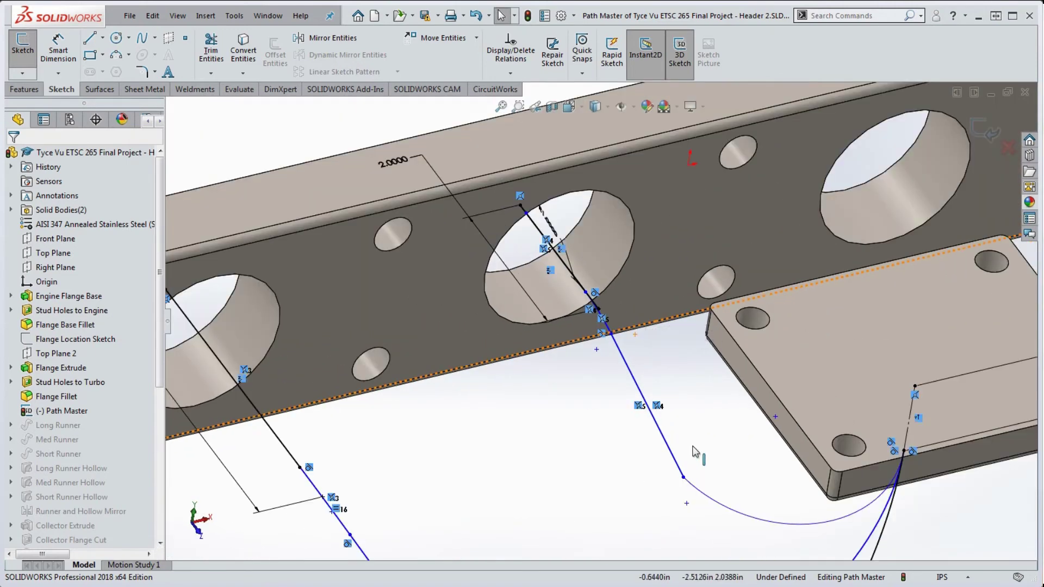
mouse_move(683, 477)
left_mouse_down()
mouse_move(665, 435)
mouse_move(668, 453)
mouse_move(651, 470)
mouse_move(663, 480)
left_mouse_up()
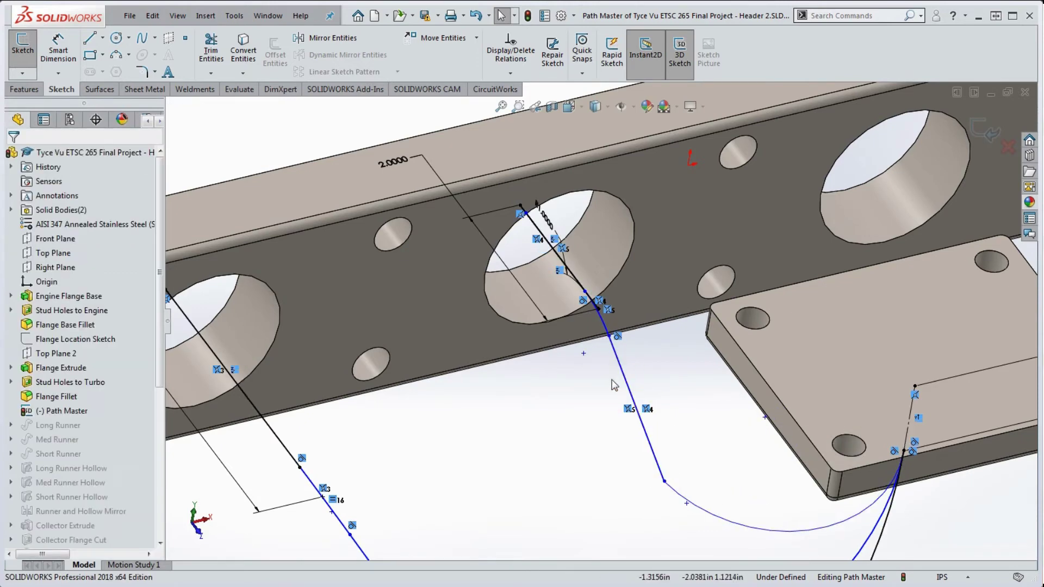
scroll(614, 385, "down", 3)
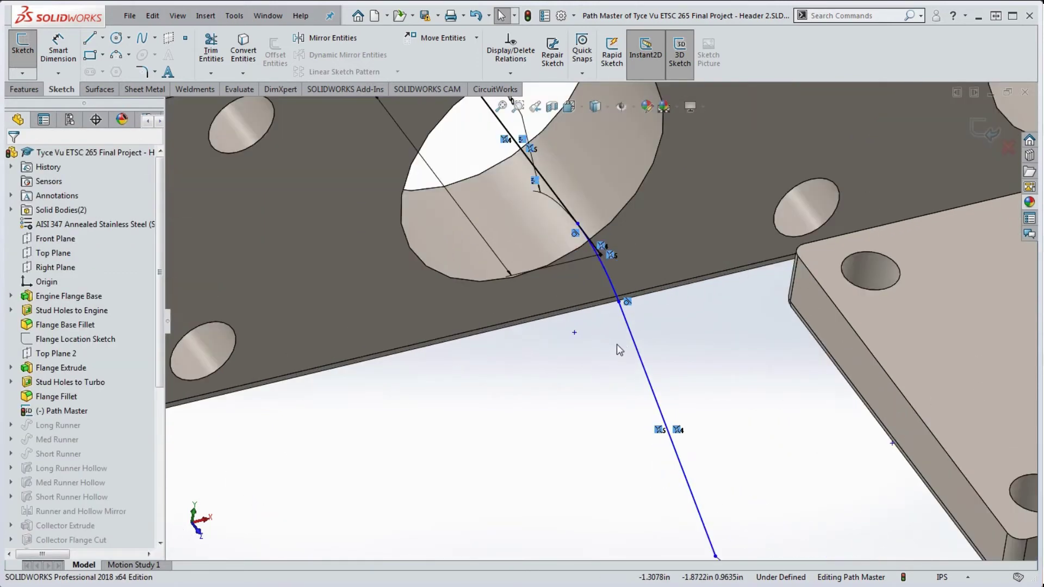
Step: Delete the small arc at the flange edge, leaving the path line ending there
left_click(609, 273)
key("Delete")
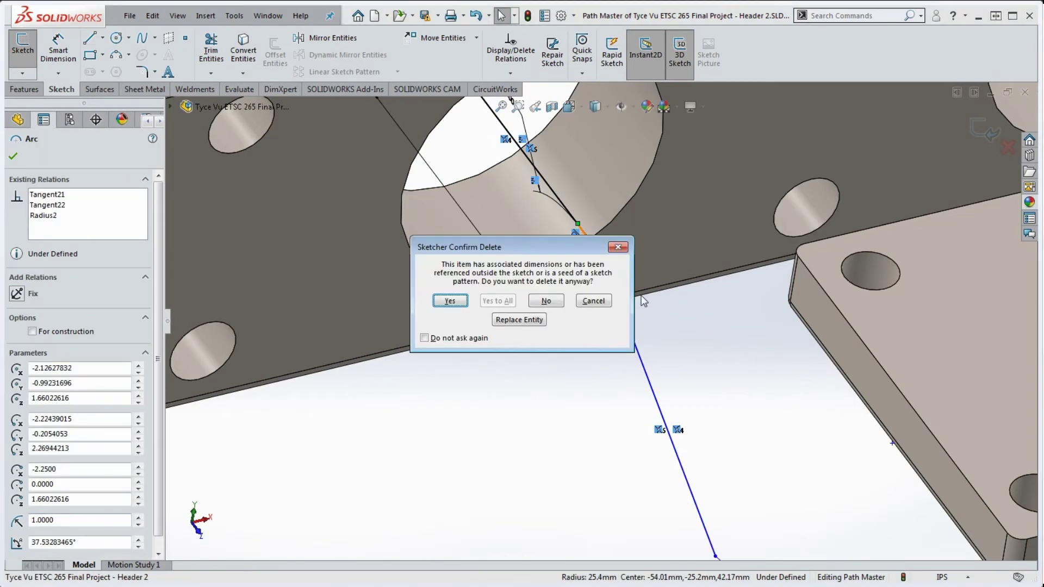
left_click(450, 301)
scroll(609, 337, "up", 4)
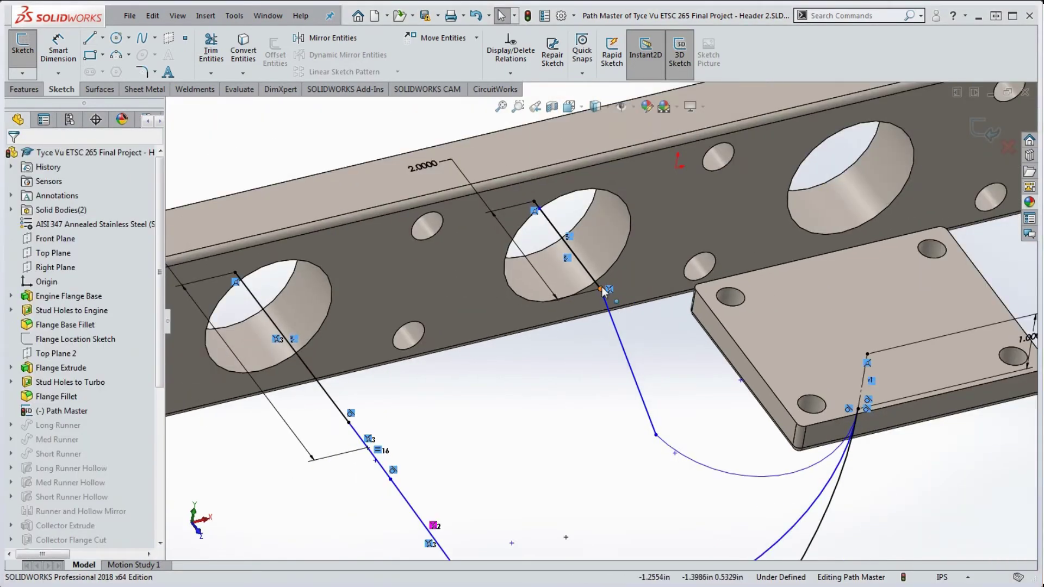
left_click(601, 289)
key("Escape")
Step: Draw a construction centerline downward from the flange-edge endpoint
left_click(102, 38)
left_click(121, 70)
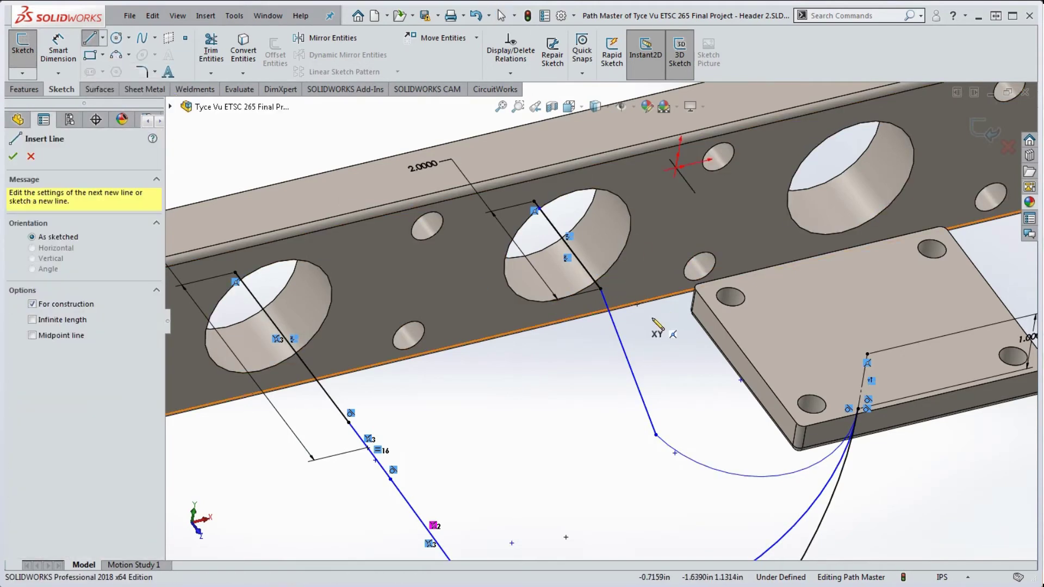
left_click(601, 289)
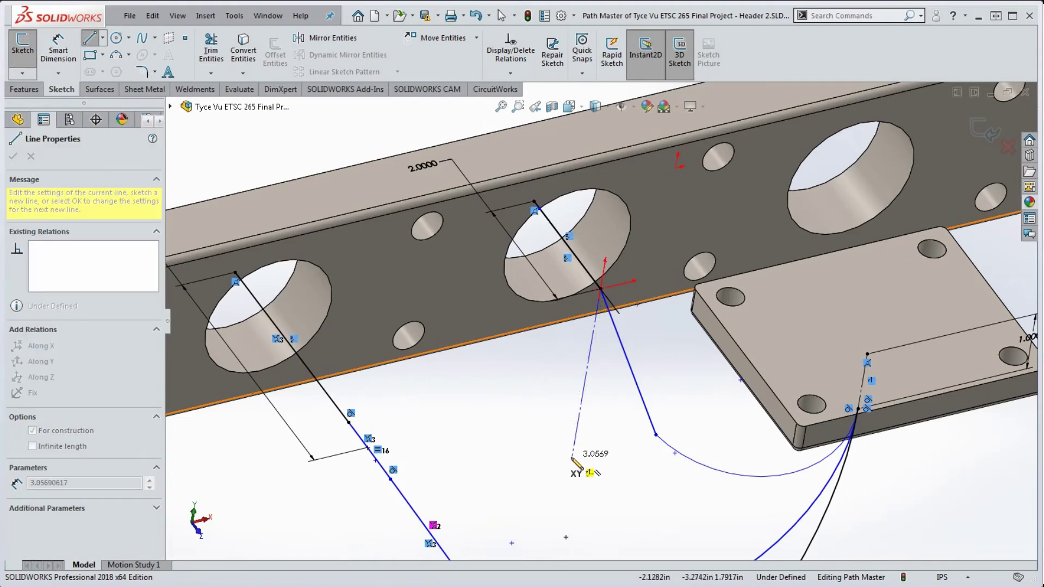
left_click(572, 459)
key("Escape")
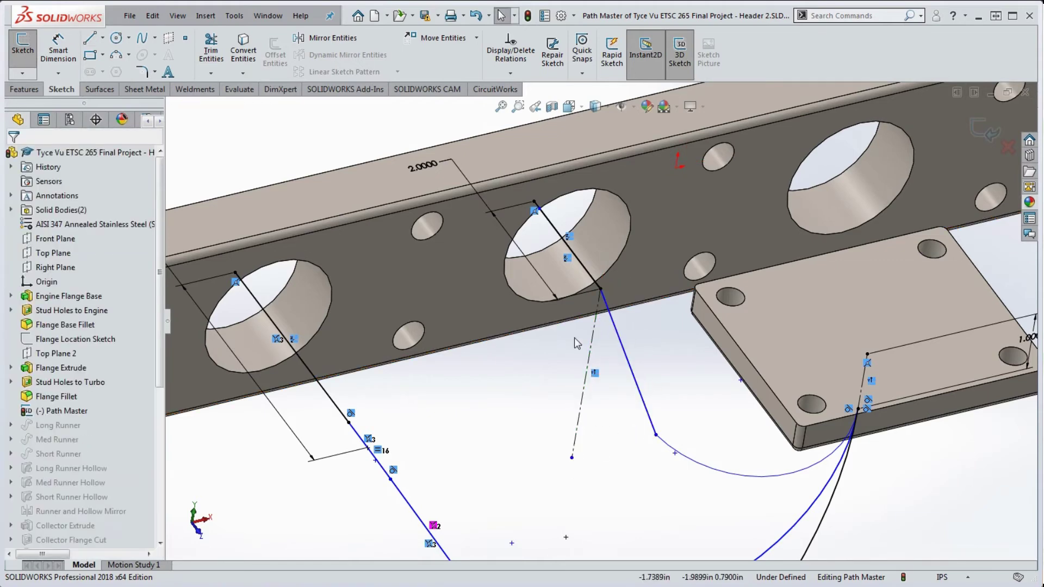
Step: Dimension the lower path line at 53° to the centerline
left_click(58, 50)
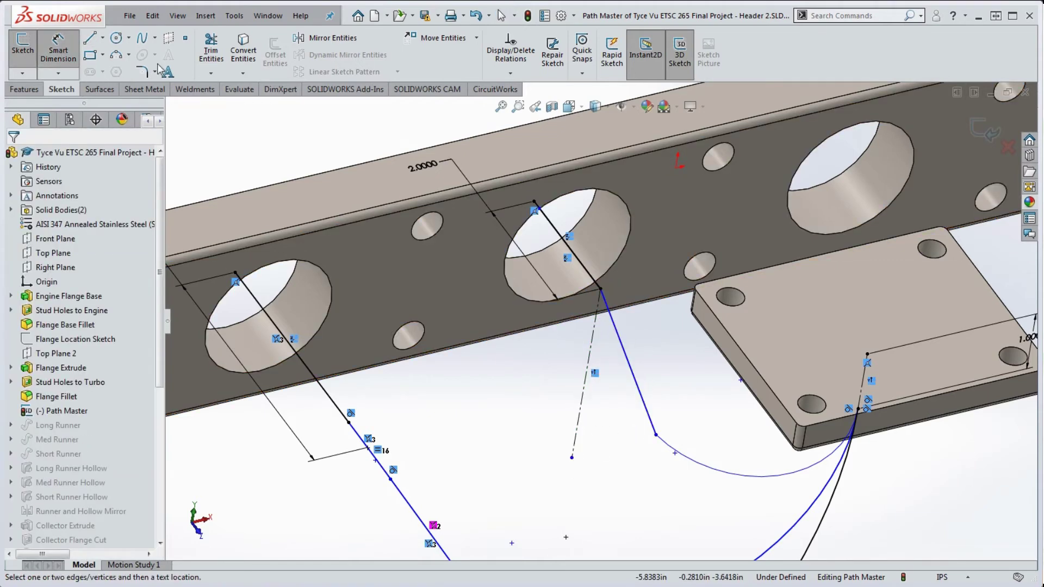
left_click(592, 365)
left_click(633, 375)
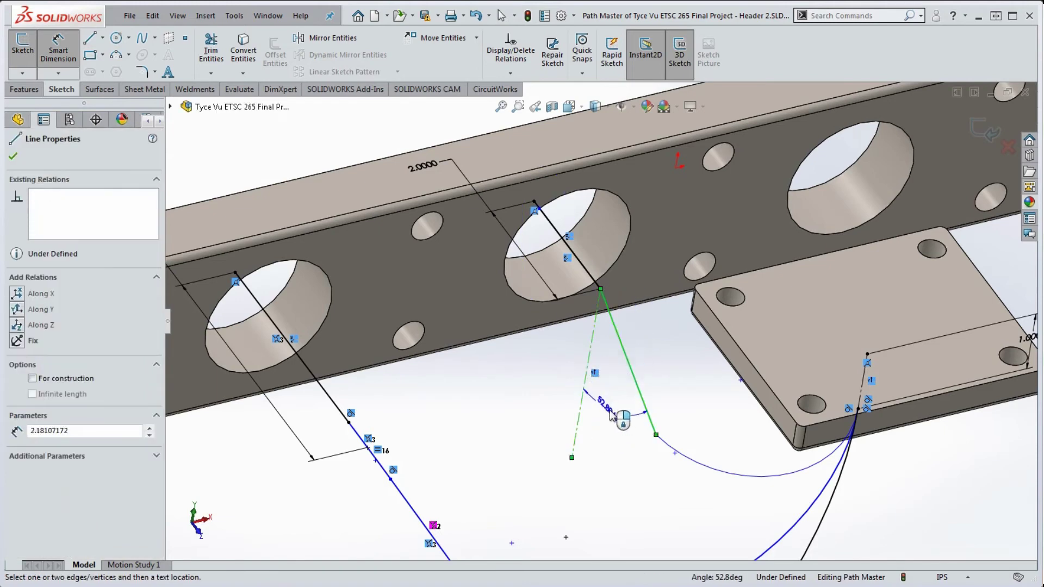
left_click(610, 412)
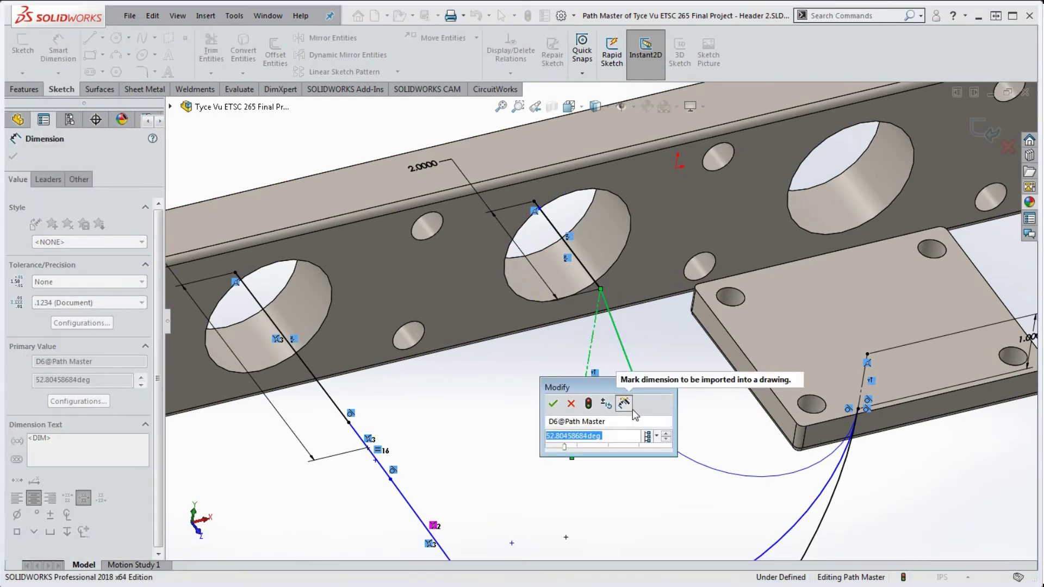
type("53")
key("Return")
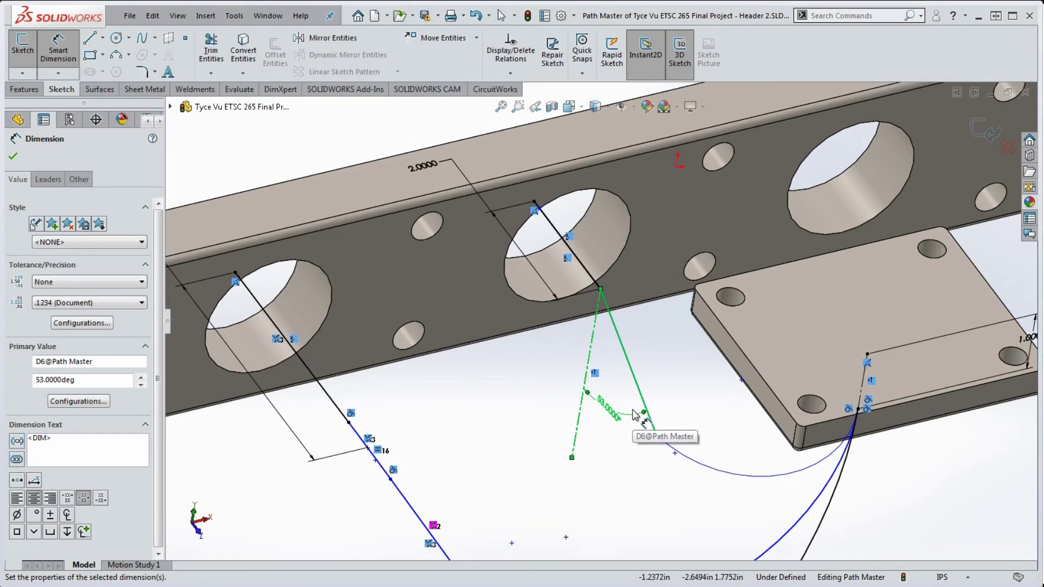
key("Escape")
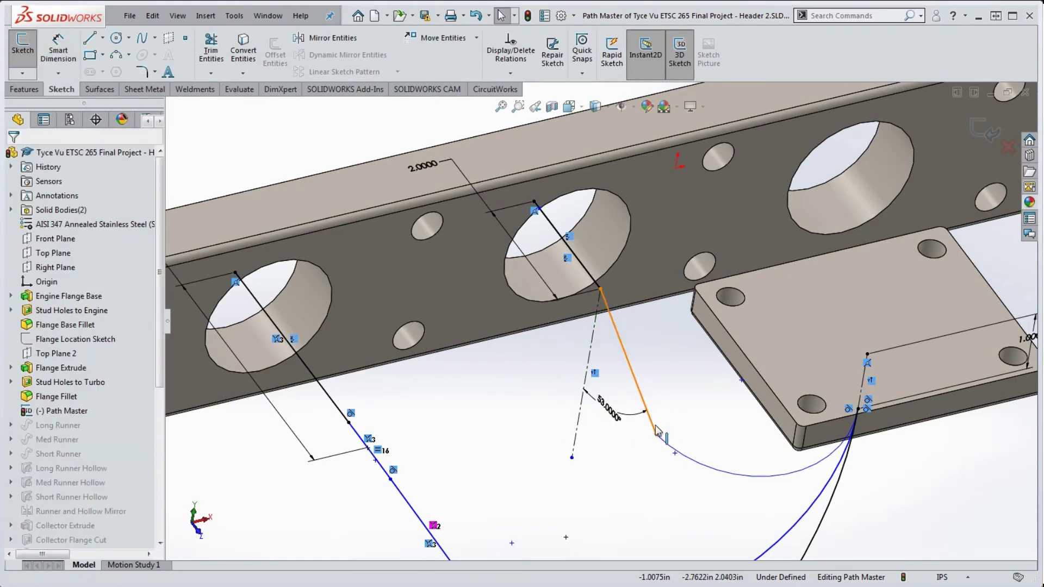
Step: Drag the lower line's bottom endpoint upward to reshape the arc
left_click(649, 418)
left_click_drag(650, 419, 639, 388)
key("Escape")
Step: Set a 143° angle to the upper line and snap the spline end onto the path
left_click(58, 50)
left_click(612, 318)
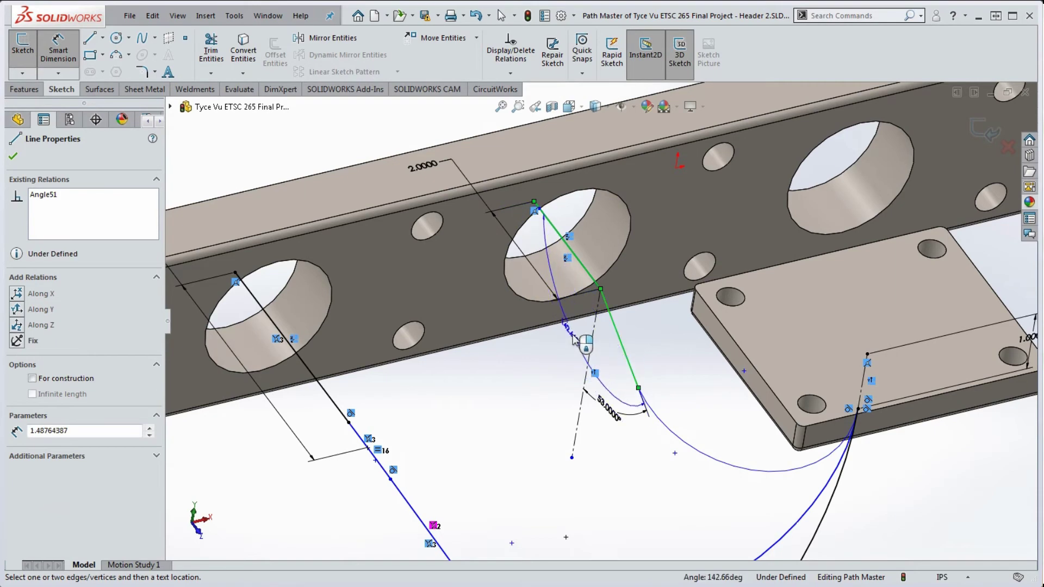
left_click(581, 350)
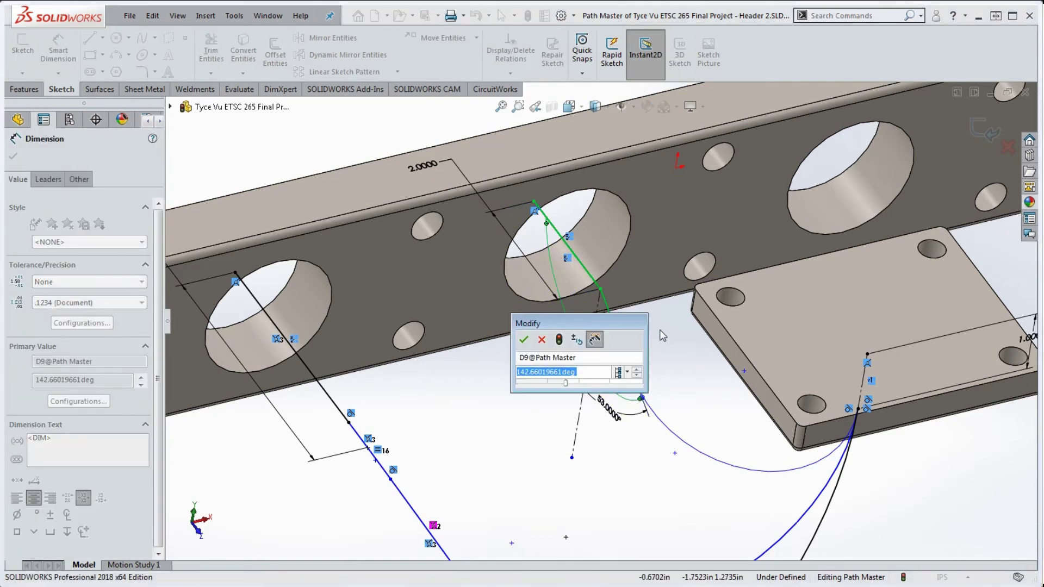
type("143")
key("Return")
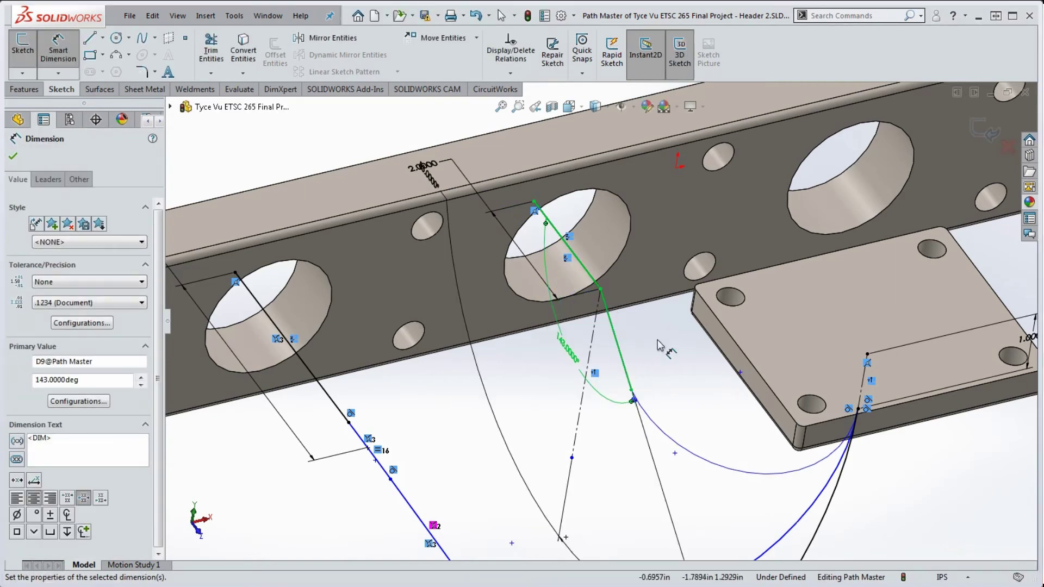
scroll(695, 365, "up", 2)
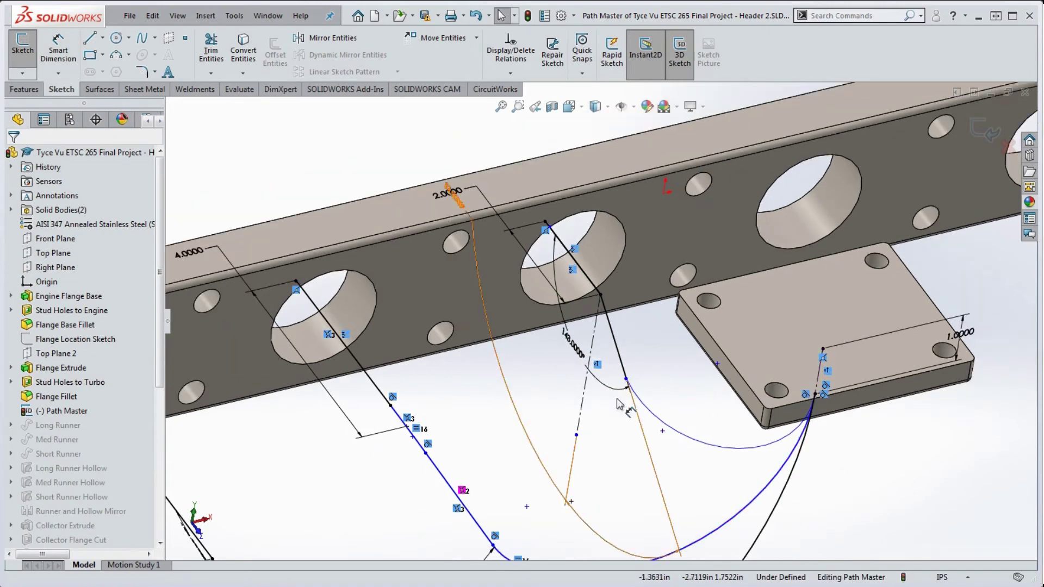
left_click_drag(627, 381, 620, 360)
Step: Make the arc to the small flange tangent to the upper path line
left_click(660, 463)
left_click(661, 421)
left_click(617, 352, "ctrl")
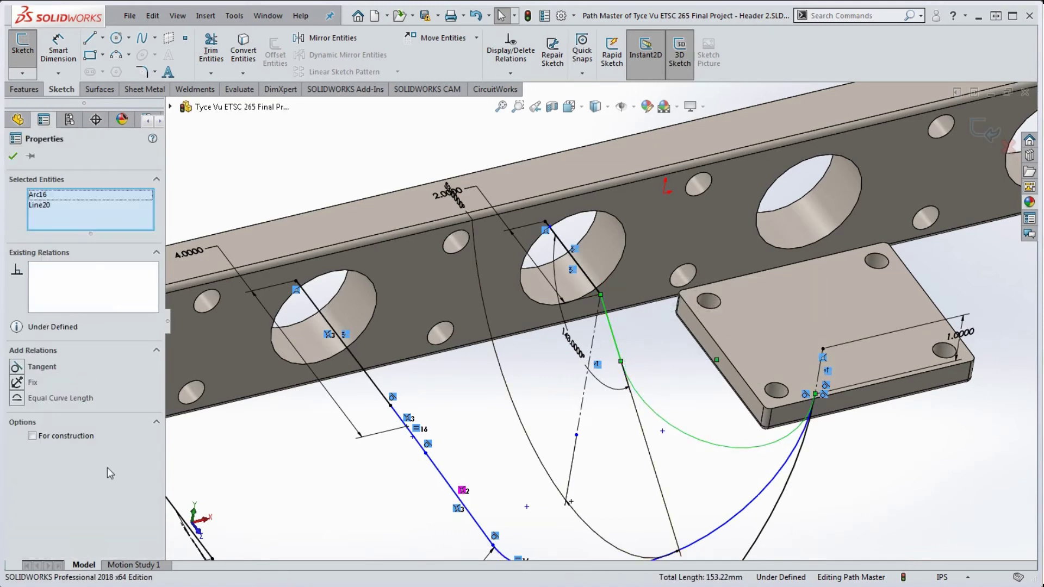
left_click(19, 367)
left_click(662, 385)
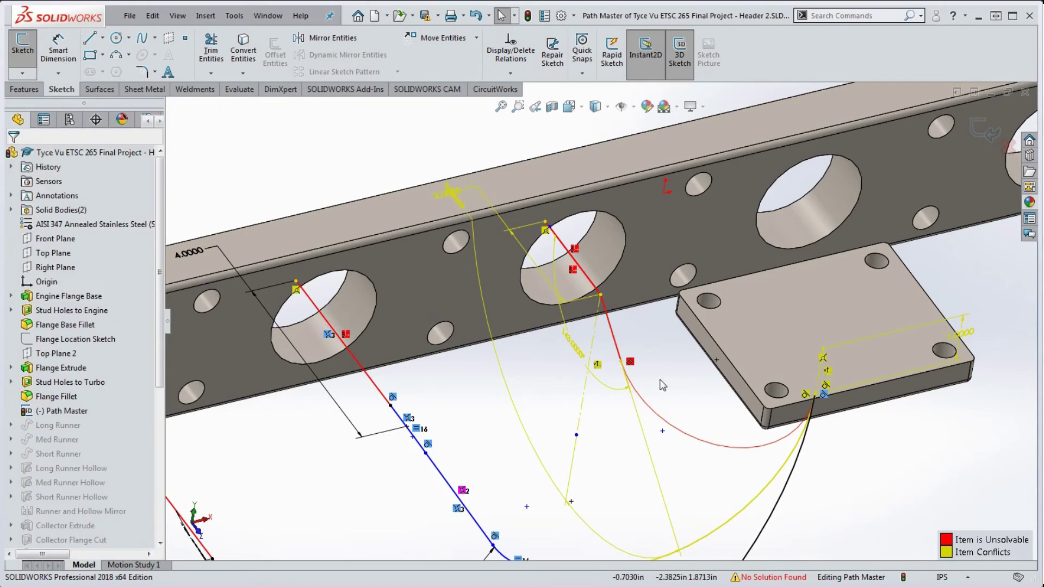
Step: Delete the over-defining 143° angle dimension and orbit to see the whole header
left_click(571, 347)
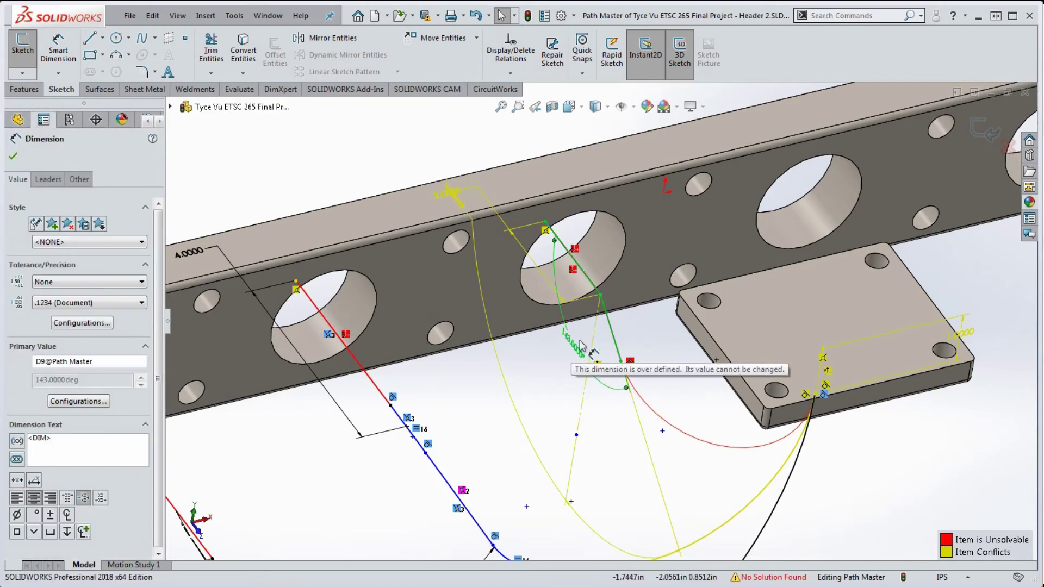
key("Delete")
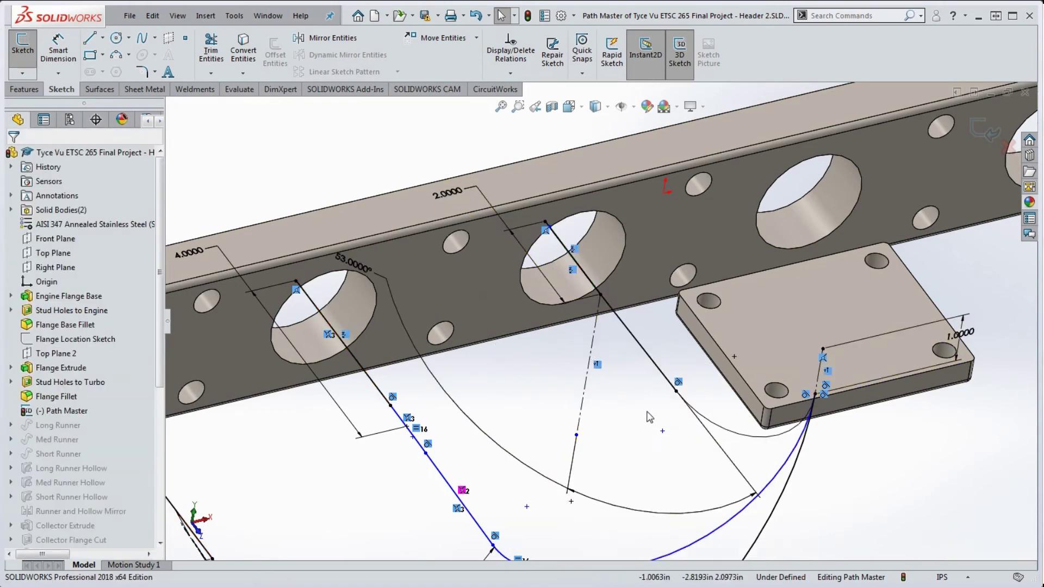
scroll(649, 418, "up", 5)
mouse_move(671, 420)
middle_mouse_down()
mouse_move(681, 390)
mouse_move(723, 429)
middle_mouse_up()
Step: Delete the 53° angle dimension beside the vertical centerline
left_click_drag(467, 317, 612, 370)
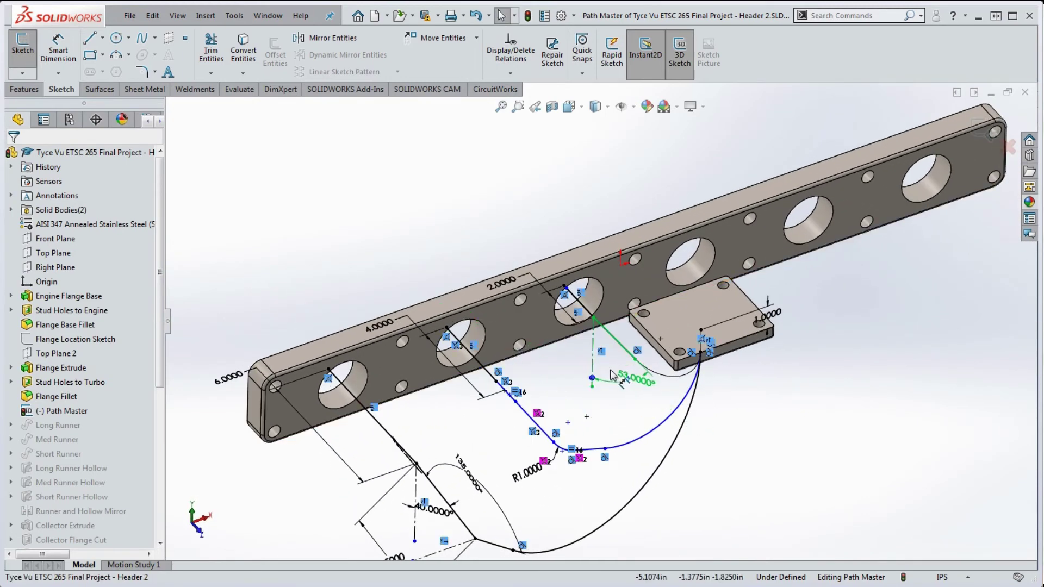
left_click(636, 379)
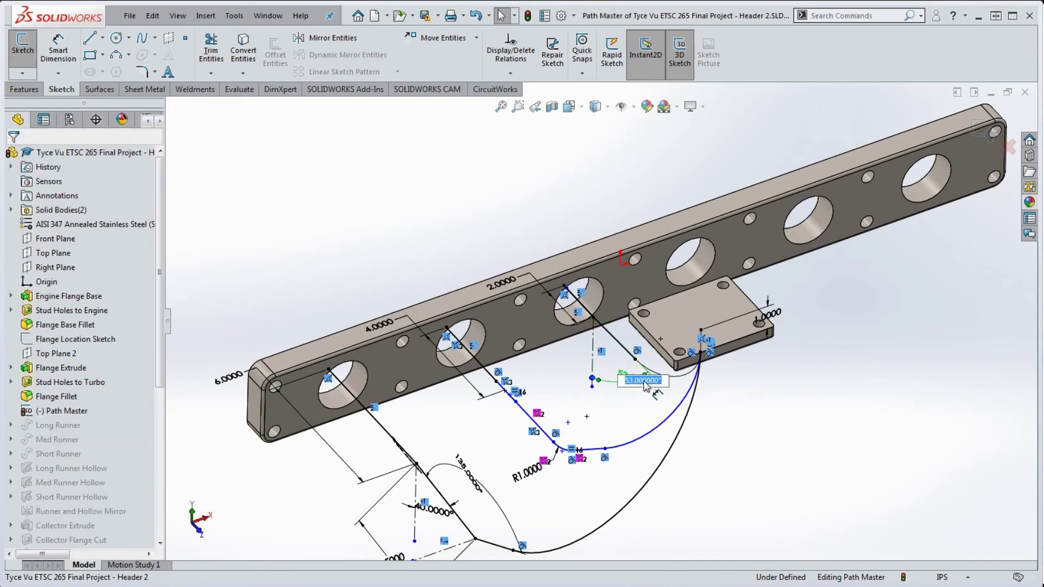
key("Escape")
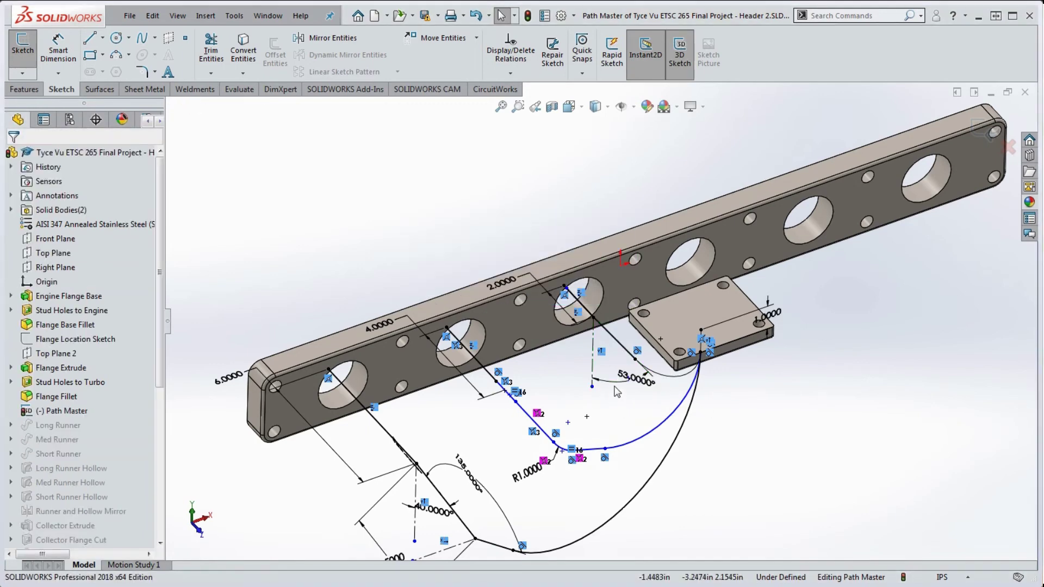
left_click(617, 386)
key("Return")
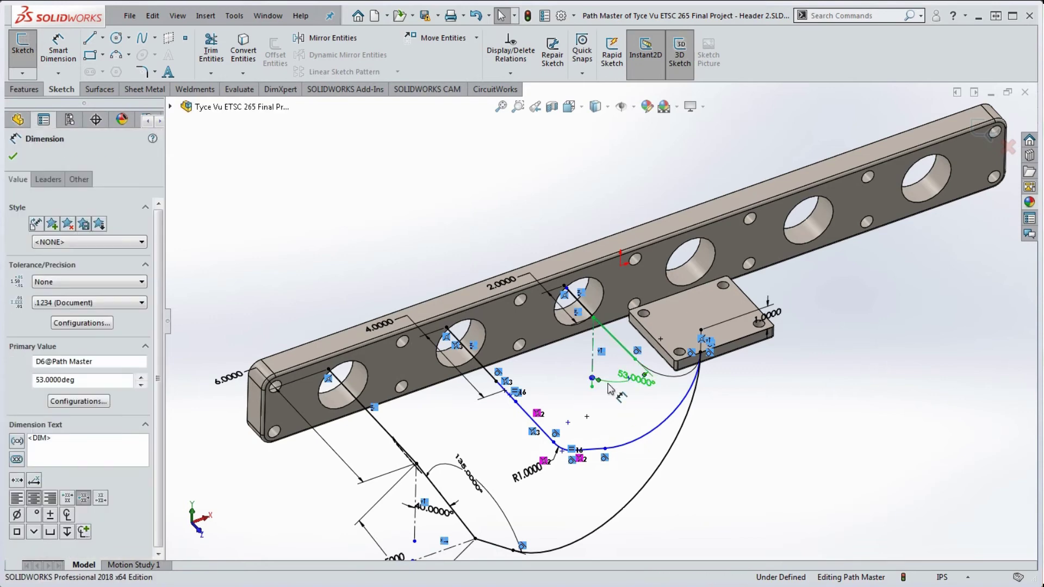
key("Delete")
Step: Dimension the path line near the flange plate to 2 inches
left_click(58, 50)
scroll(563, 358, "down", 3)
left_click(636, 330)
left_click(620, 339)
type("2")
key("Return")
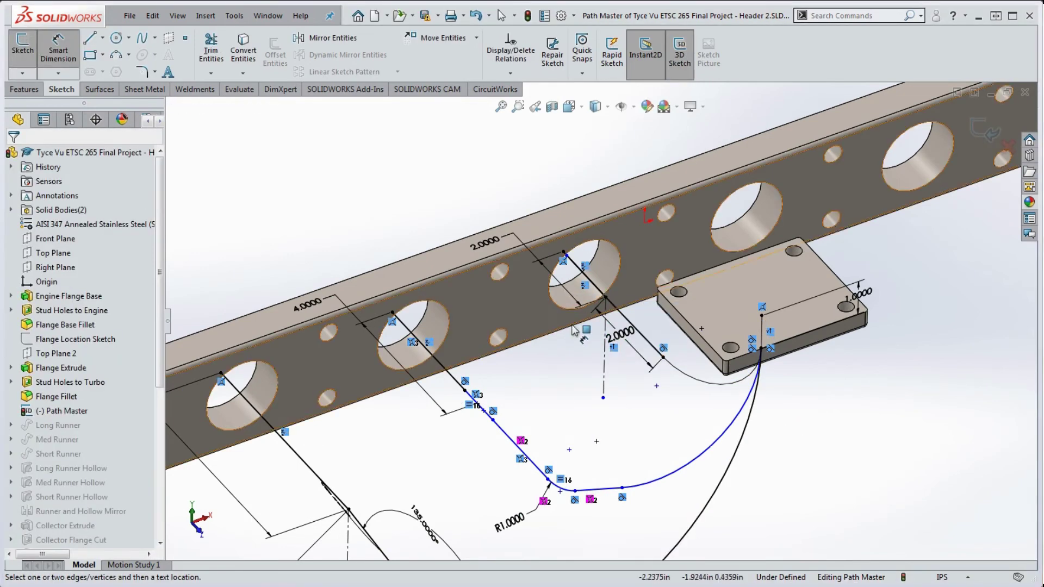
Step: Orbit to a flatter view and select the lower centerline for dimensioning
scroll(687, 404, "up", 3)
mouse_move(685, 405)
middle_mouse_down()
mouse_move(671, 375)
mouse_move(642, 390)
middle_mouse_up()
scroll(490, 402, "down", 5)
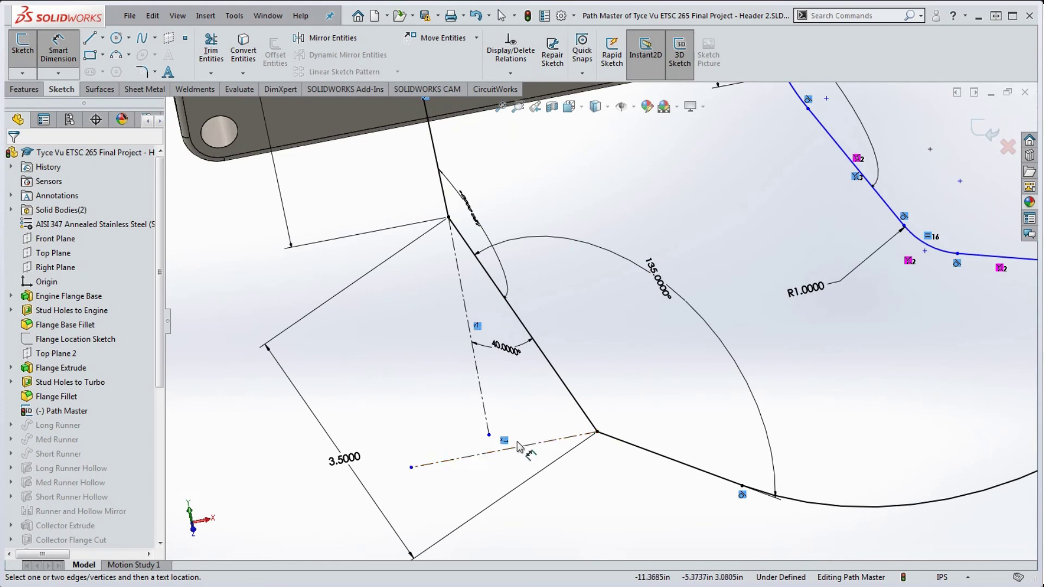
left_click(517, 443)
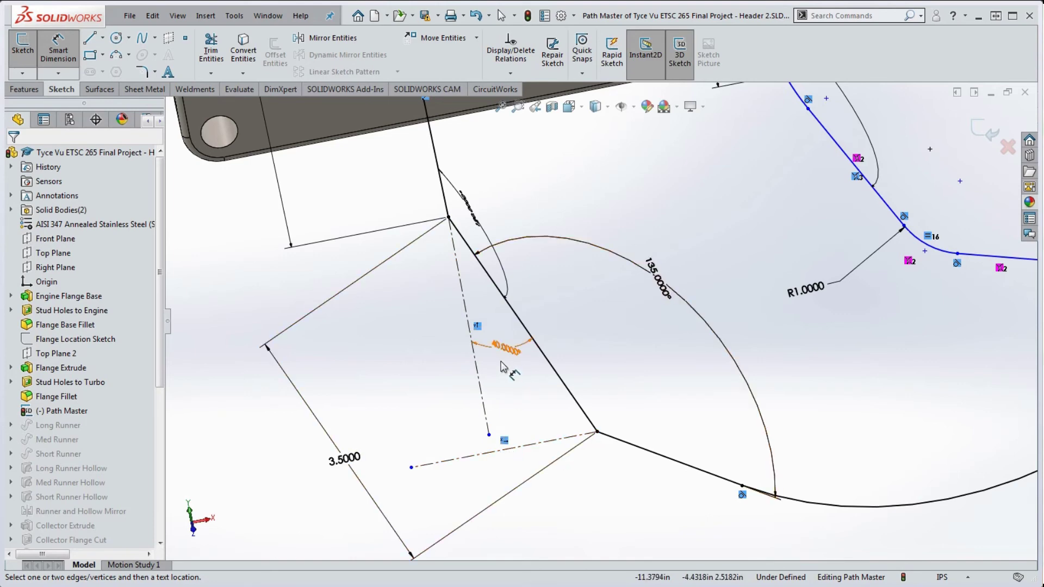
scroll(521, 390, "up", 2)
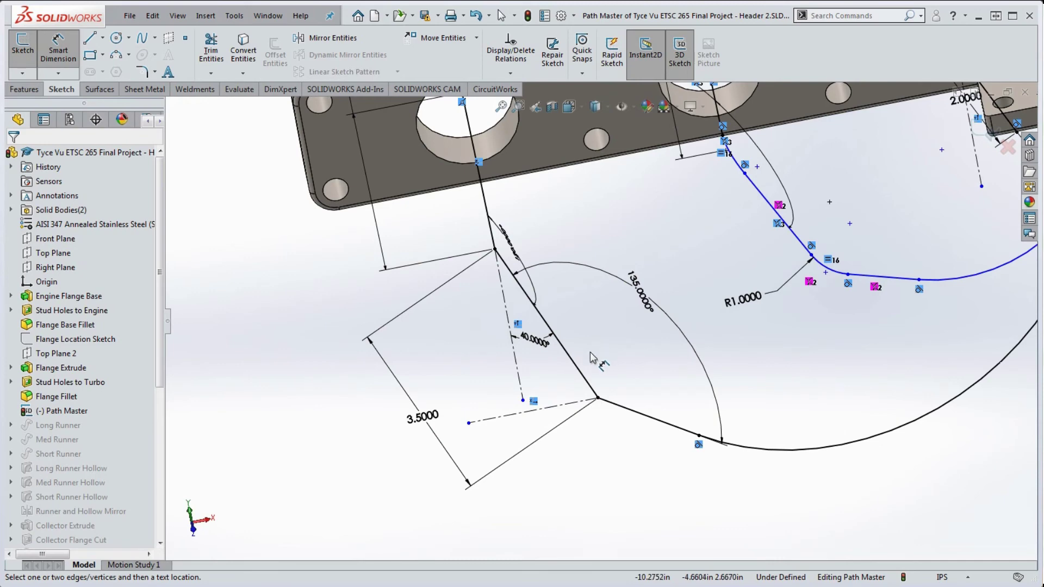
scroll(617, 448, "up", 2)
Step: Fillet the runner's two corners and the flange-plate corner with 2.0000 in radius
key("Escape")
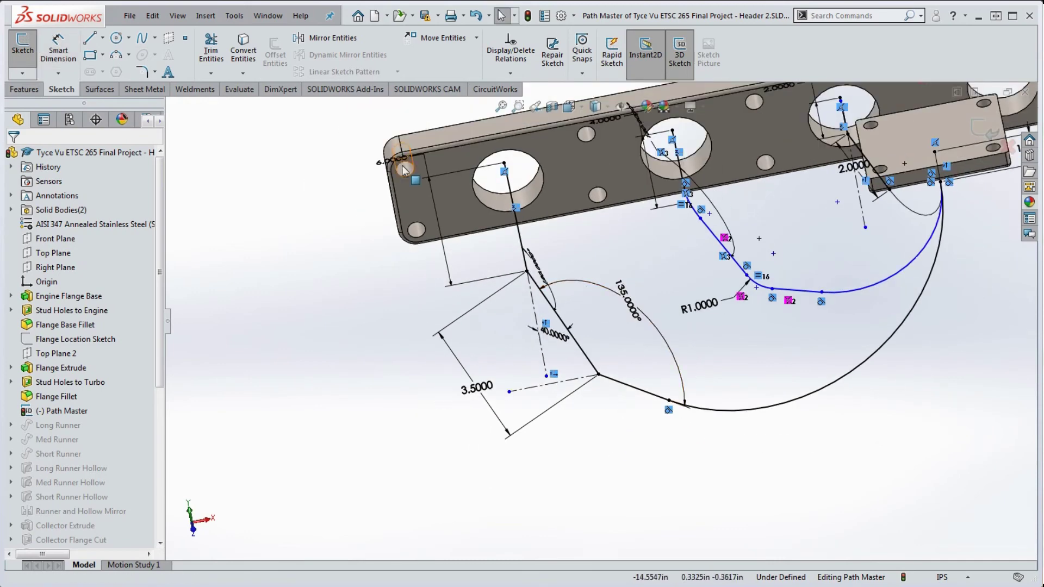
left_click(142, 71)
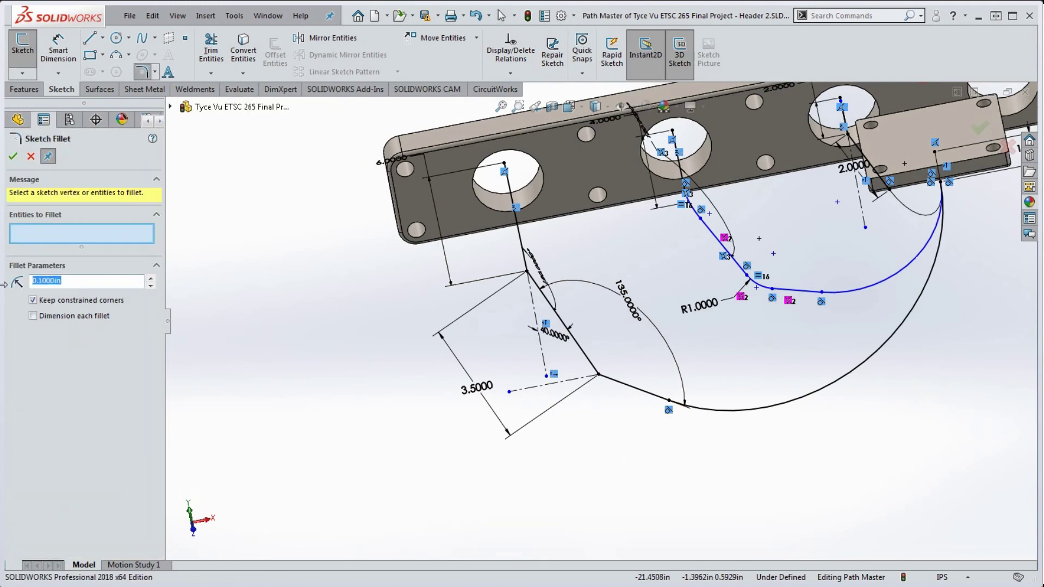
left_click(526, 275)
left_click(602, 377)
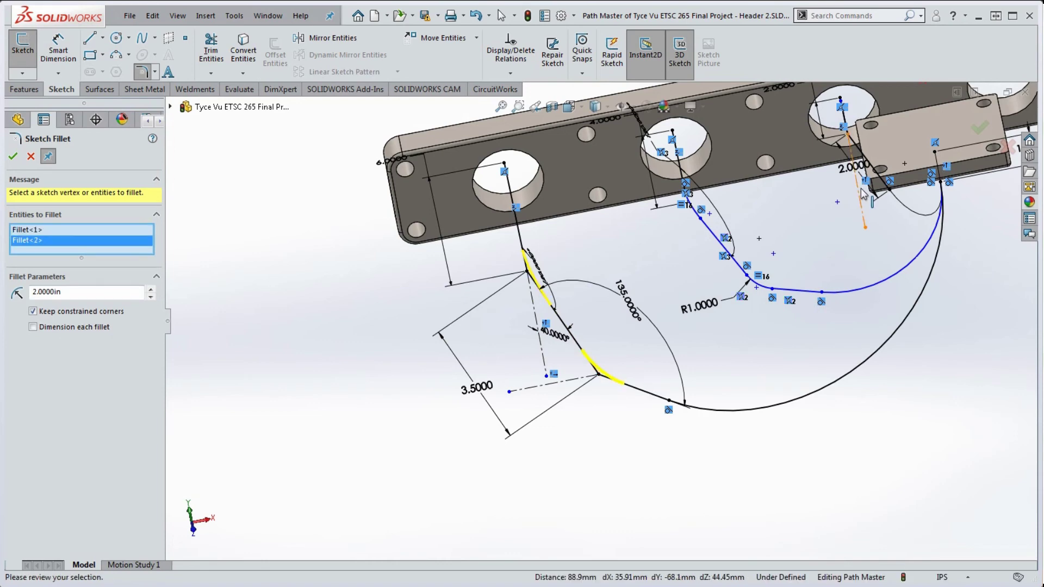
scroll(850, 149, "up", 4)
left_click(754, 186)
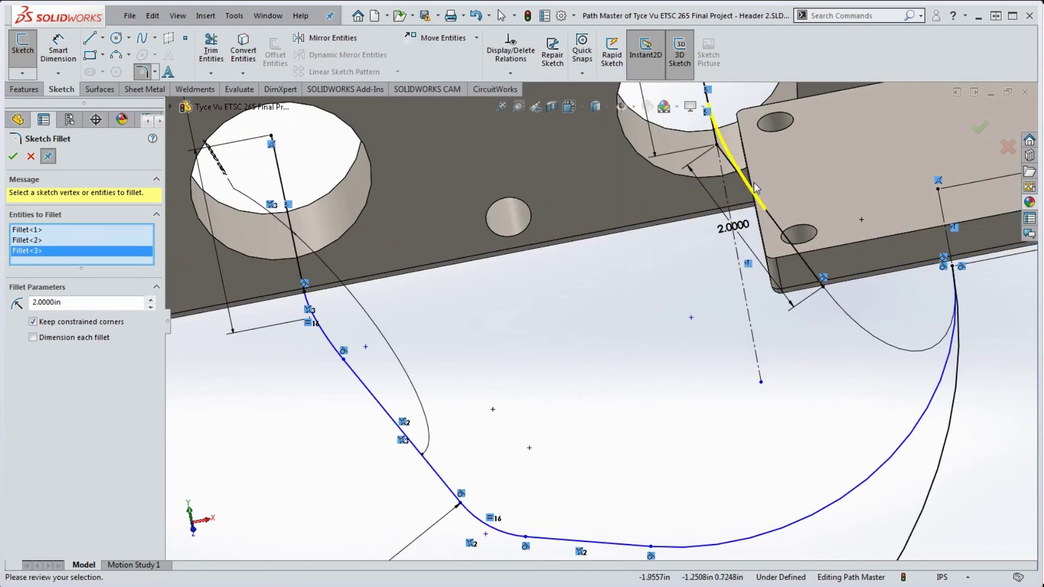
scroll(853, 348, "down", 3)
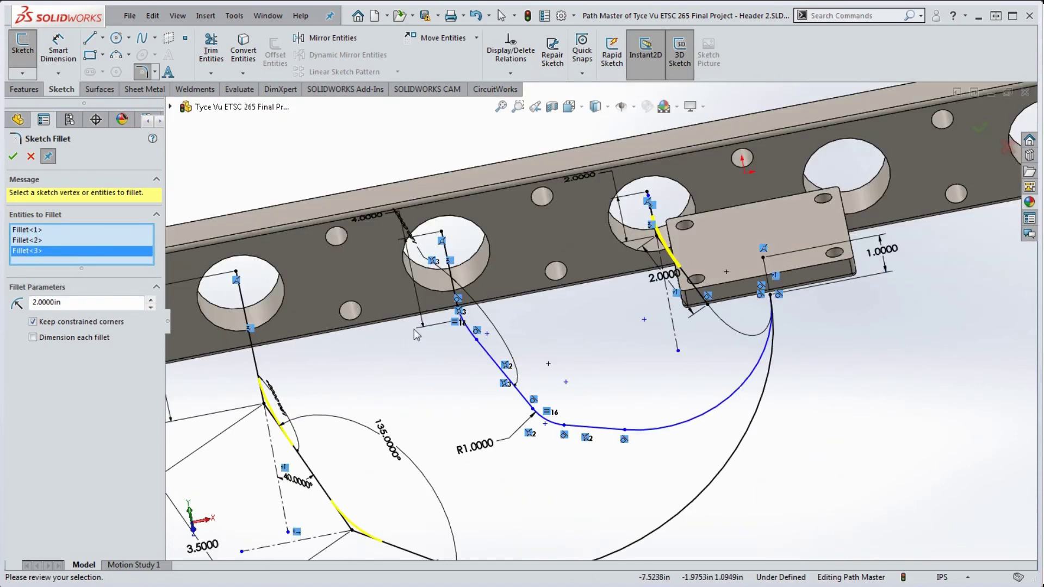
left_click(13, 157)
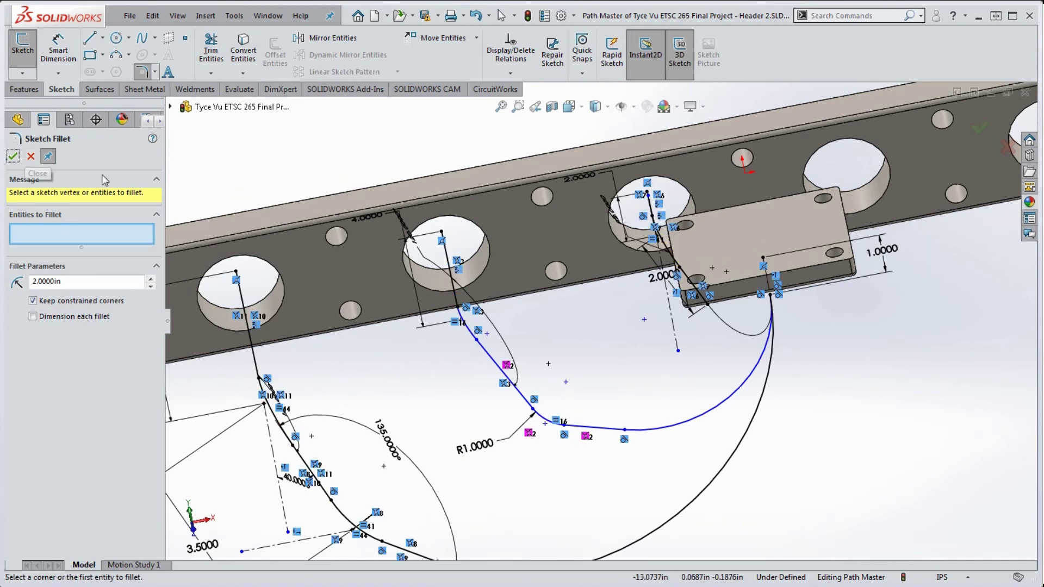
scroll(652, 228, "up", 5)
key("Escape")
middle_click_drag(613, 275, 609, 288)
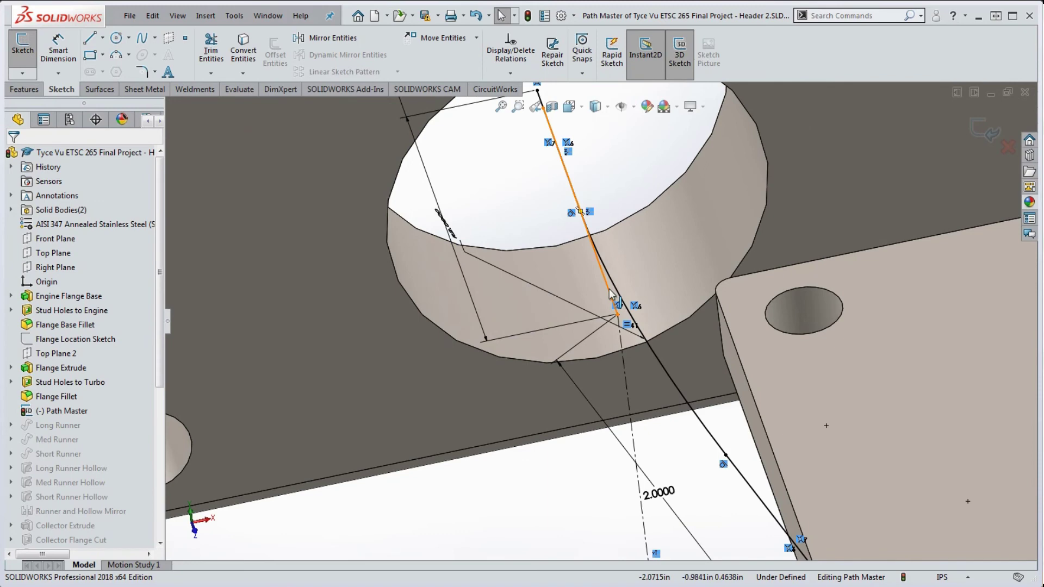
left_click(605, 282)
key("Escape")
scroll(618, 330, "up", 4)
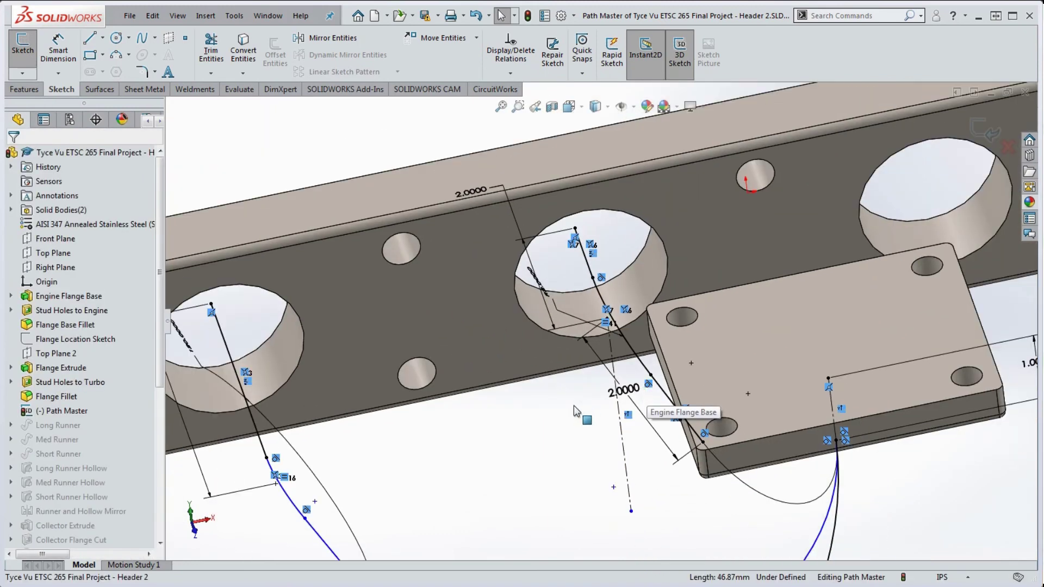
scroll(588, 354, "up", 5)
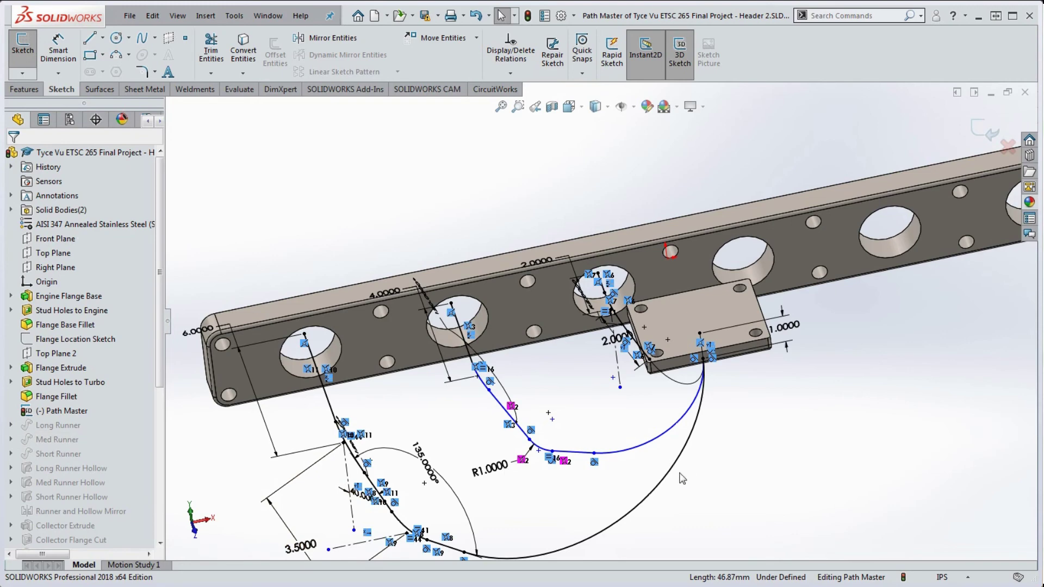
scroll(616, 328, "down", 5)
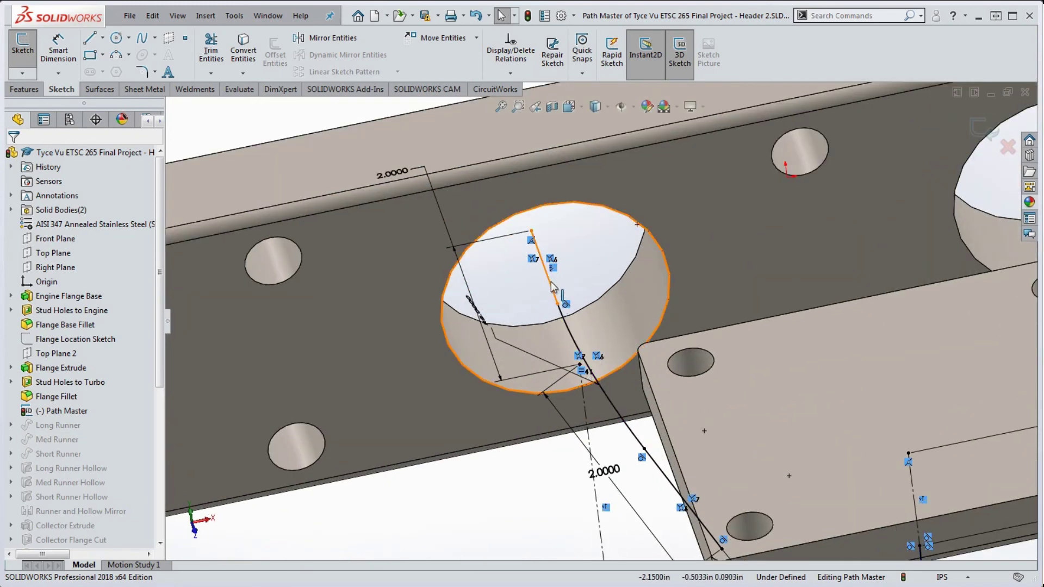
scroll(590, 373, "up", 4)
scroll(563, 333, "up", 2)
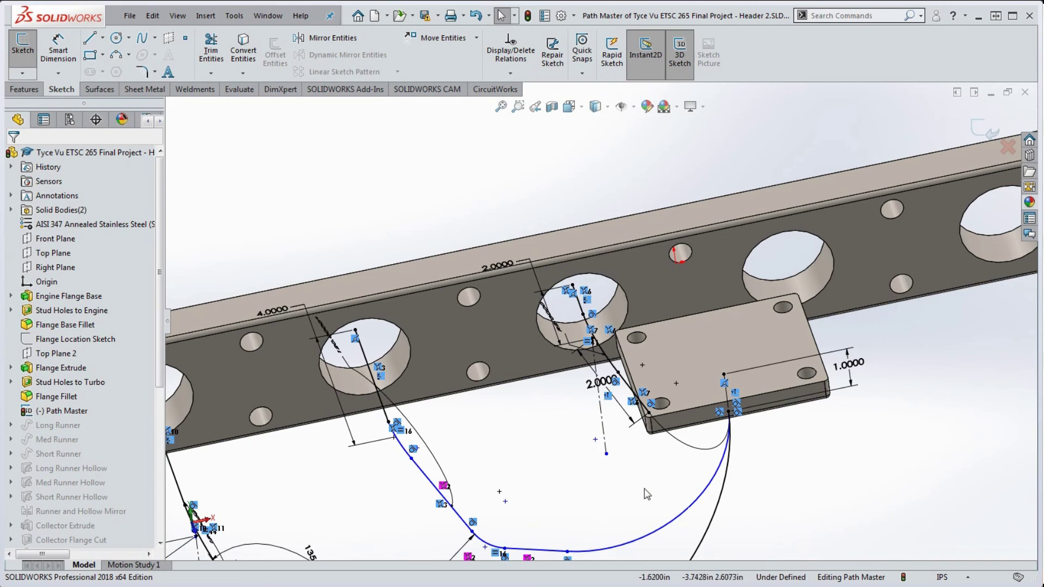
scroll(652, 475, "down", 4)
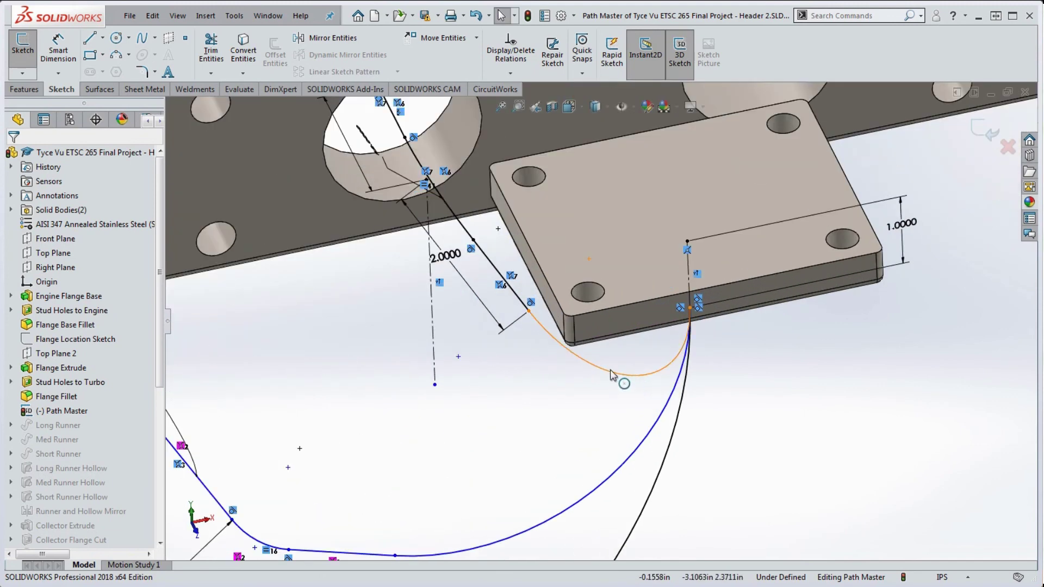
scroll(530, 490, "up", 4)
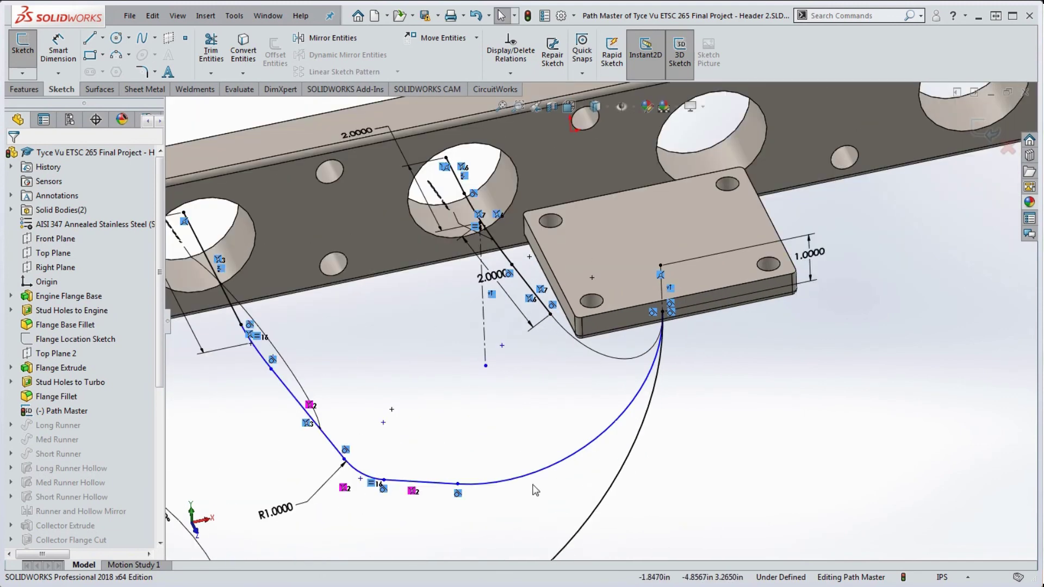
scroll(601, 339, "down", 1)
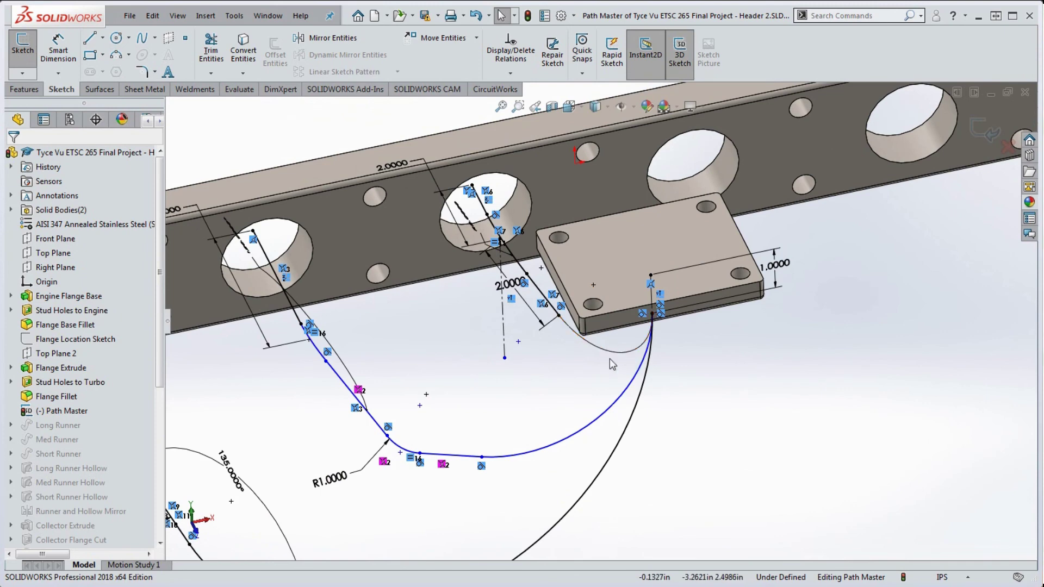
scroll(592, 372, "up", 2)
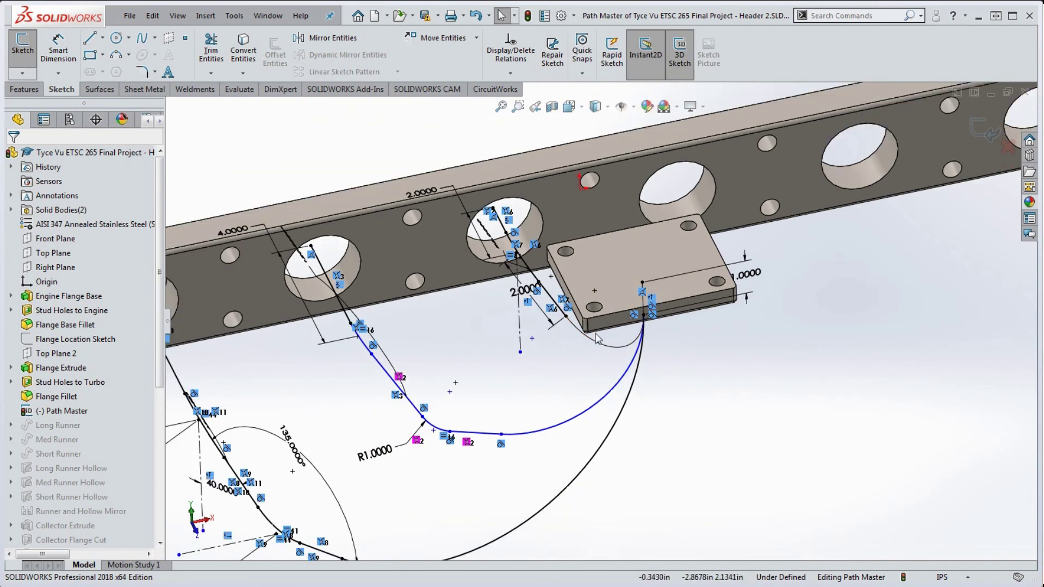
scroll(592, 372, "down", 3)
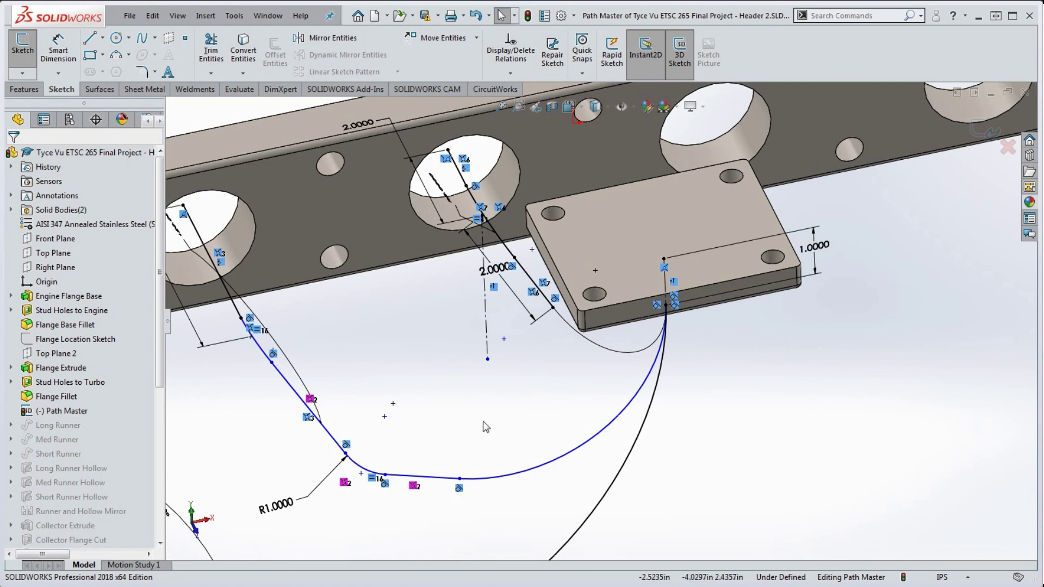
scroll(540, 374, "up", 1)
scroll(531, 261, "down", 5)
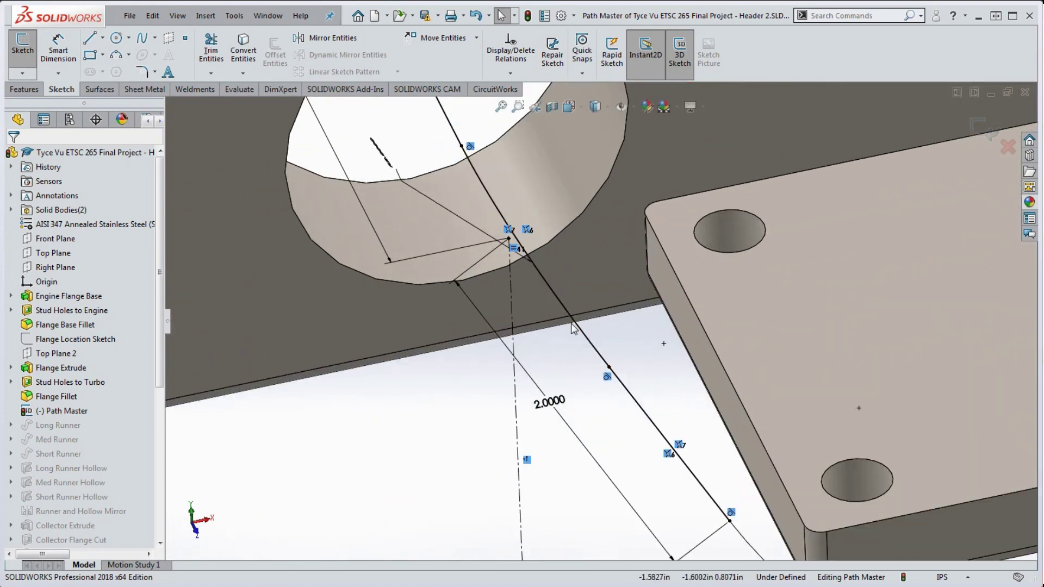
scroll(571, 323, "up", 5)
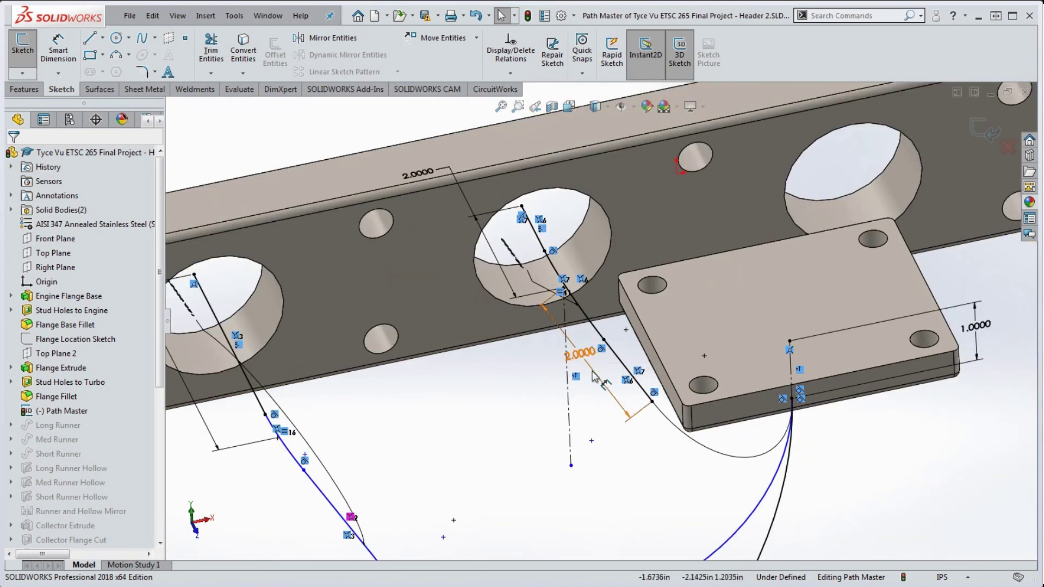
scroll(591, 373, "up", 3)
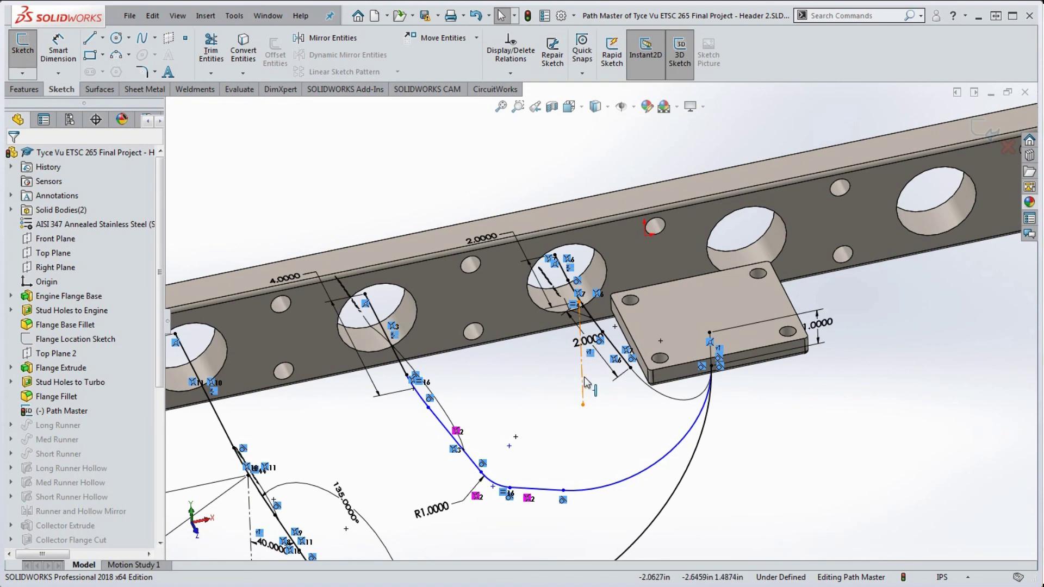
scroll(610, 403, "up", 3)
scroll(601, 335, "down", 3)
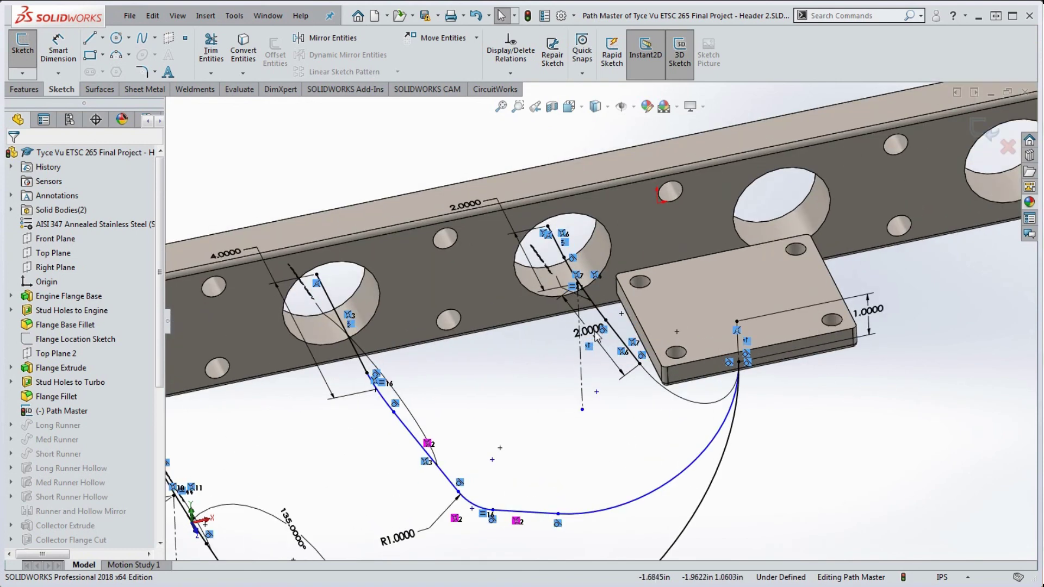